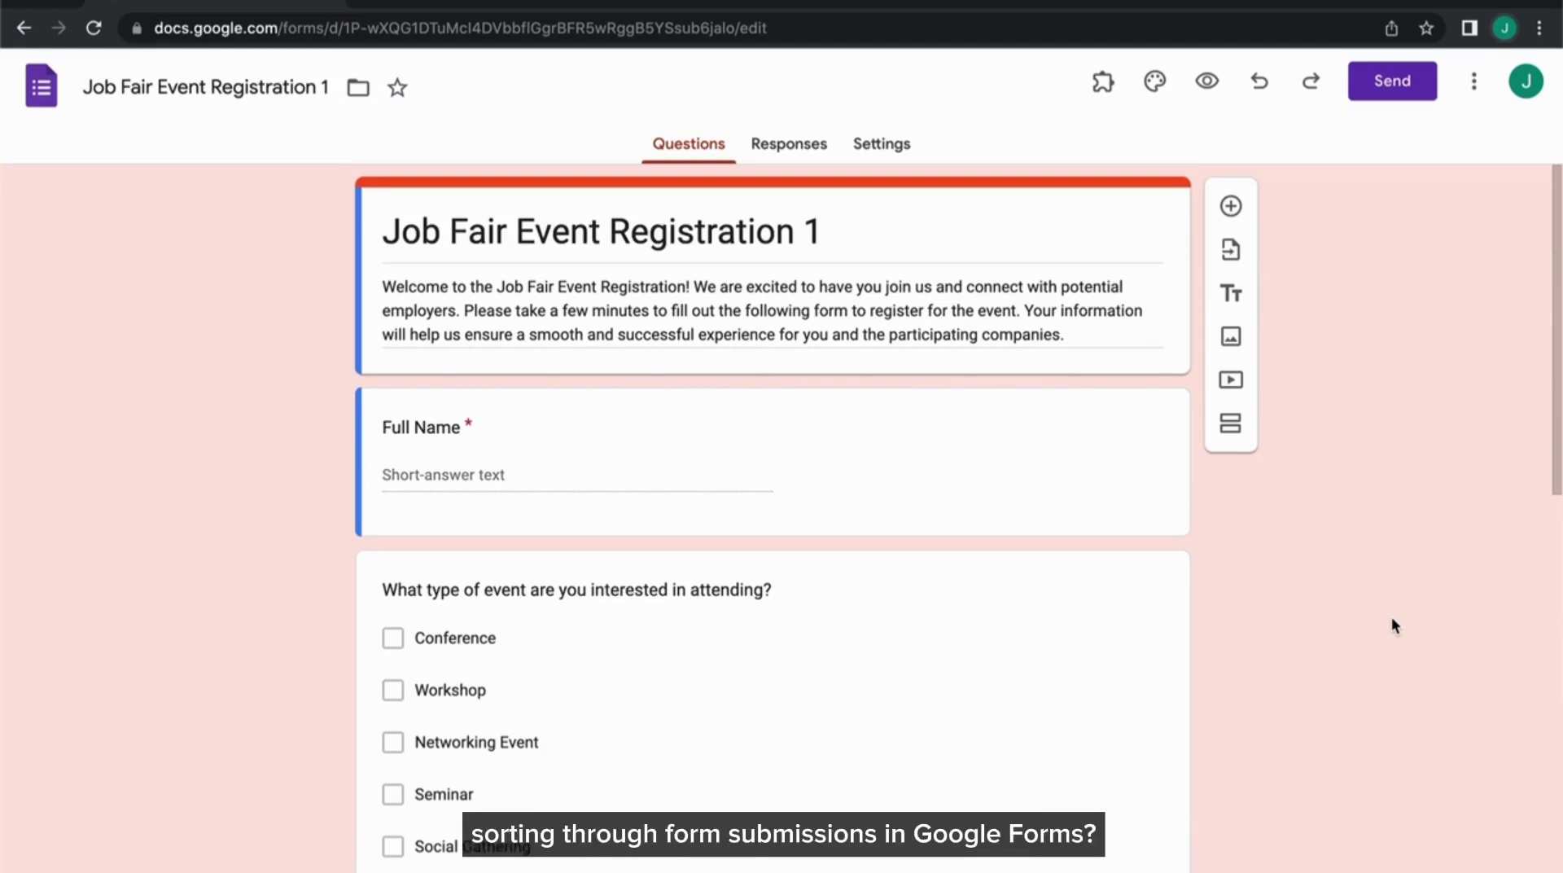
# Launch the PerformNoti add-on on the Job Fair Event Registration 1 form to start Rule #1
pyautogui.scroll(-1, 1392, 620)
pyautogui.scroll(-10, 1391, 620)
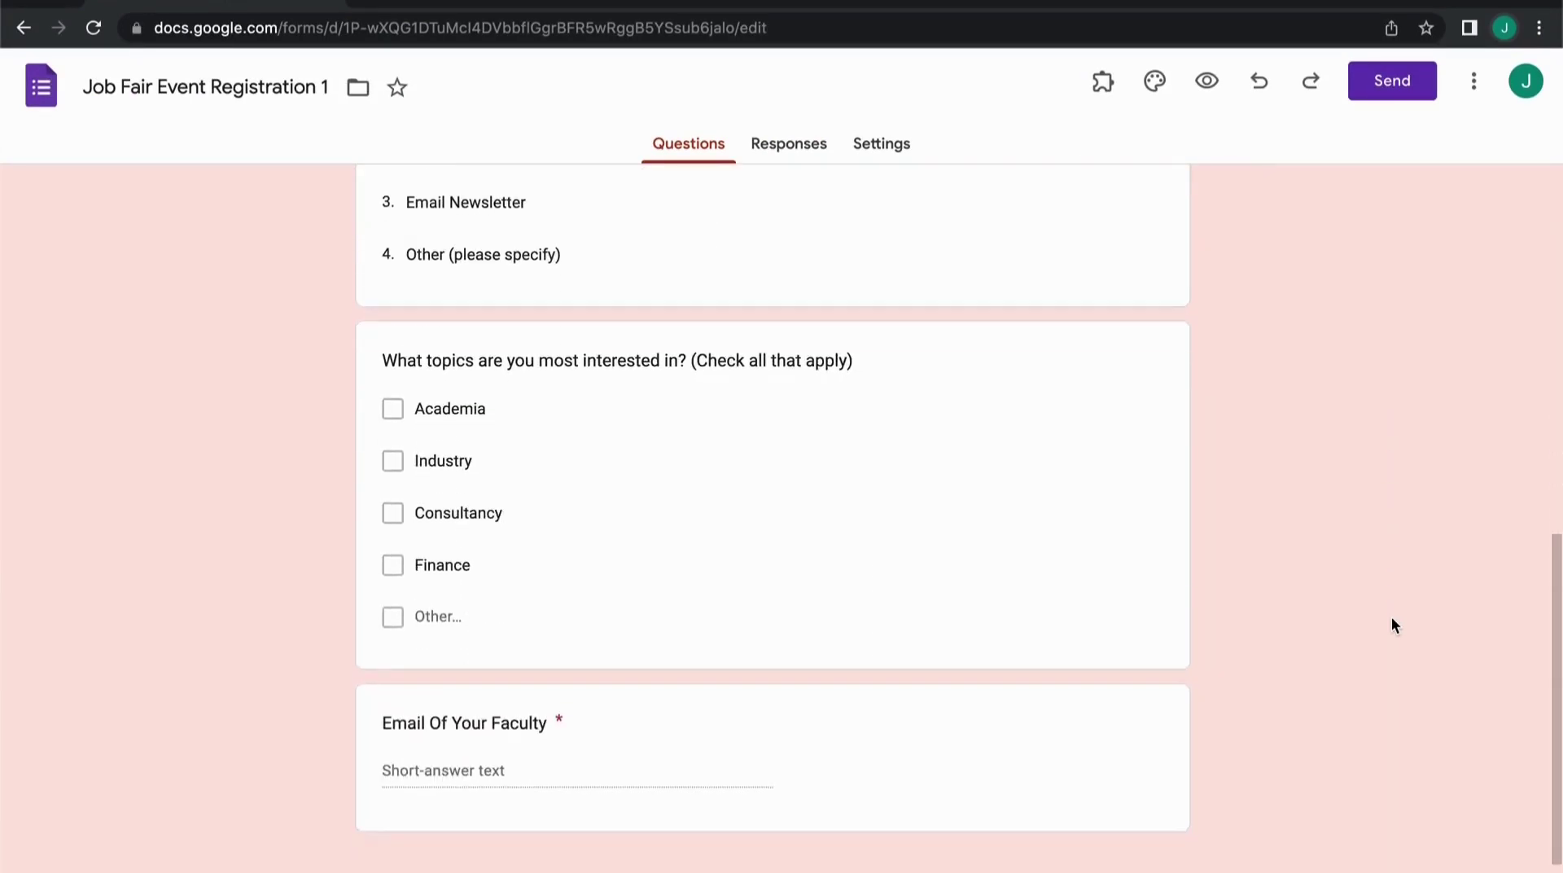
pyautogui.scroll(4, 1391, 621)
pyautogui.scroll(7, 1391, 620)
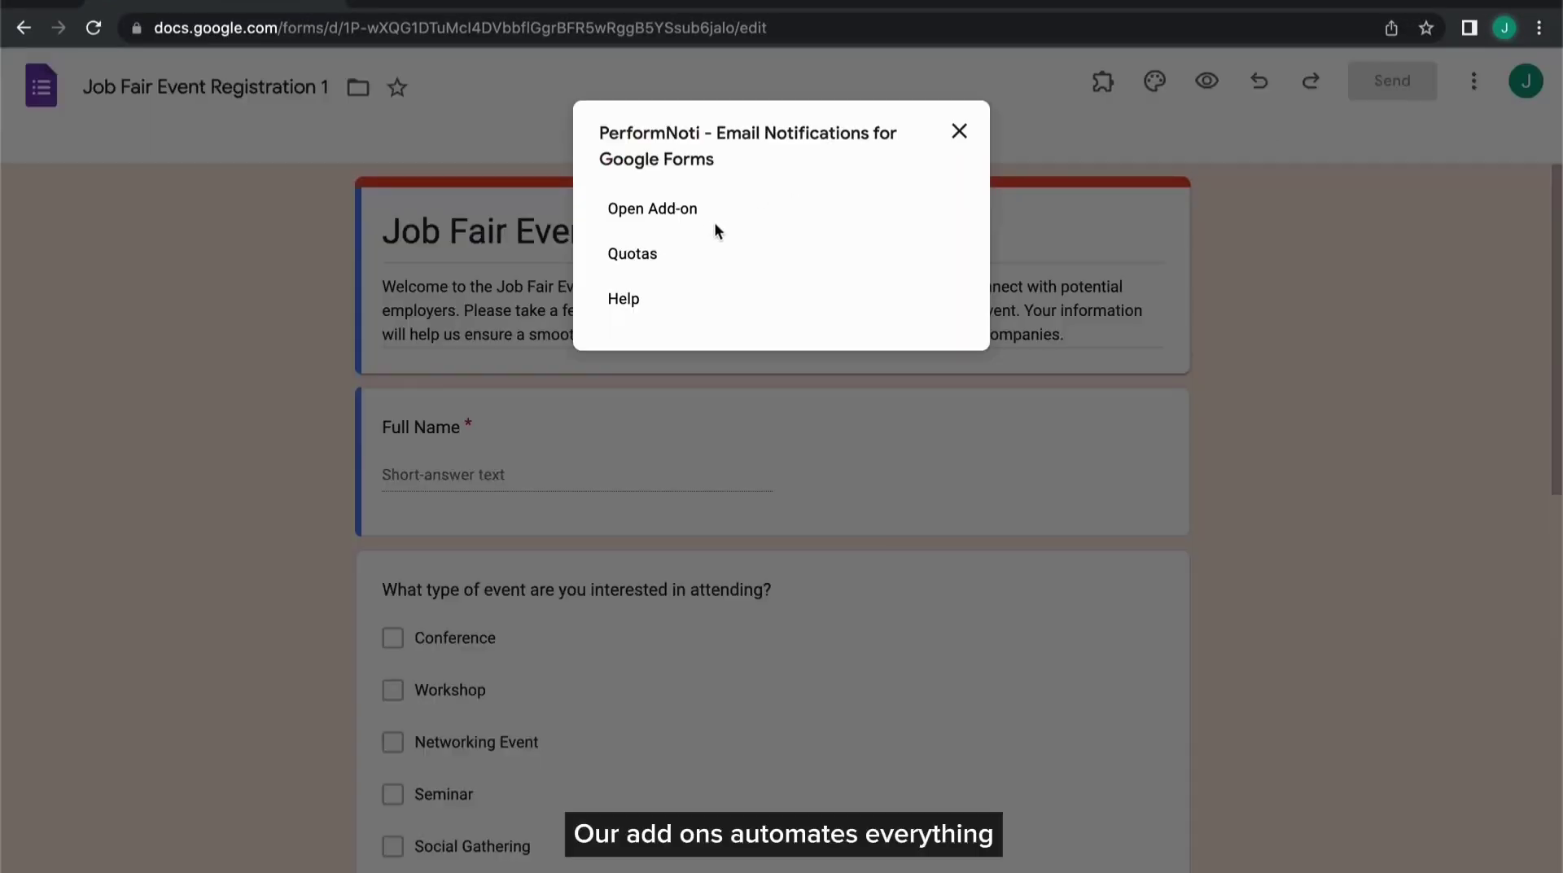
pyautogui.click(682, 215)
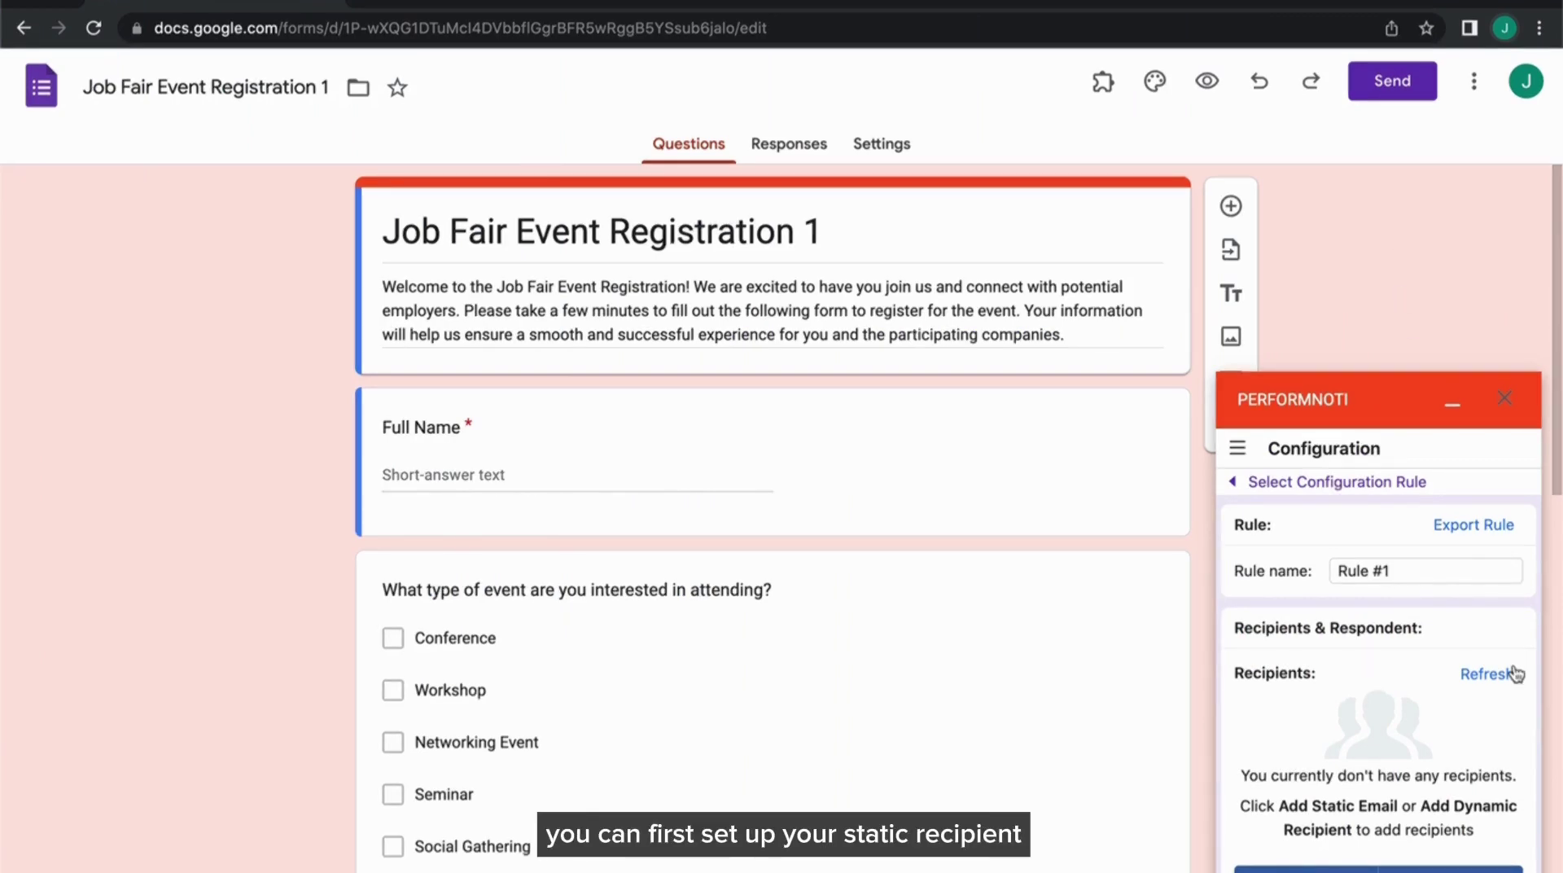
# Add two static e-mail recipients to the rule, entering each fixed address
pyautogui.scroll(-3, 1525, 720)
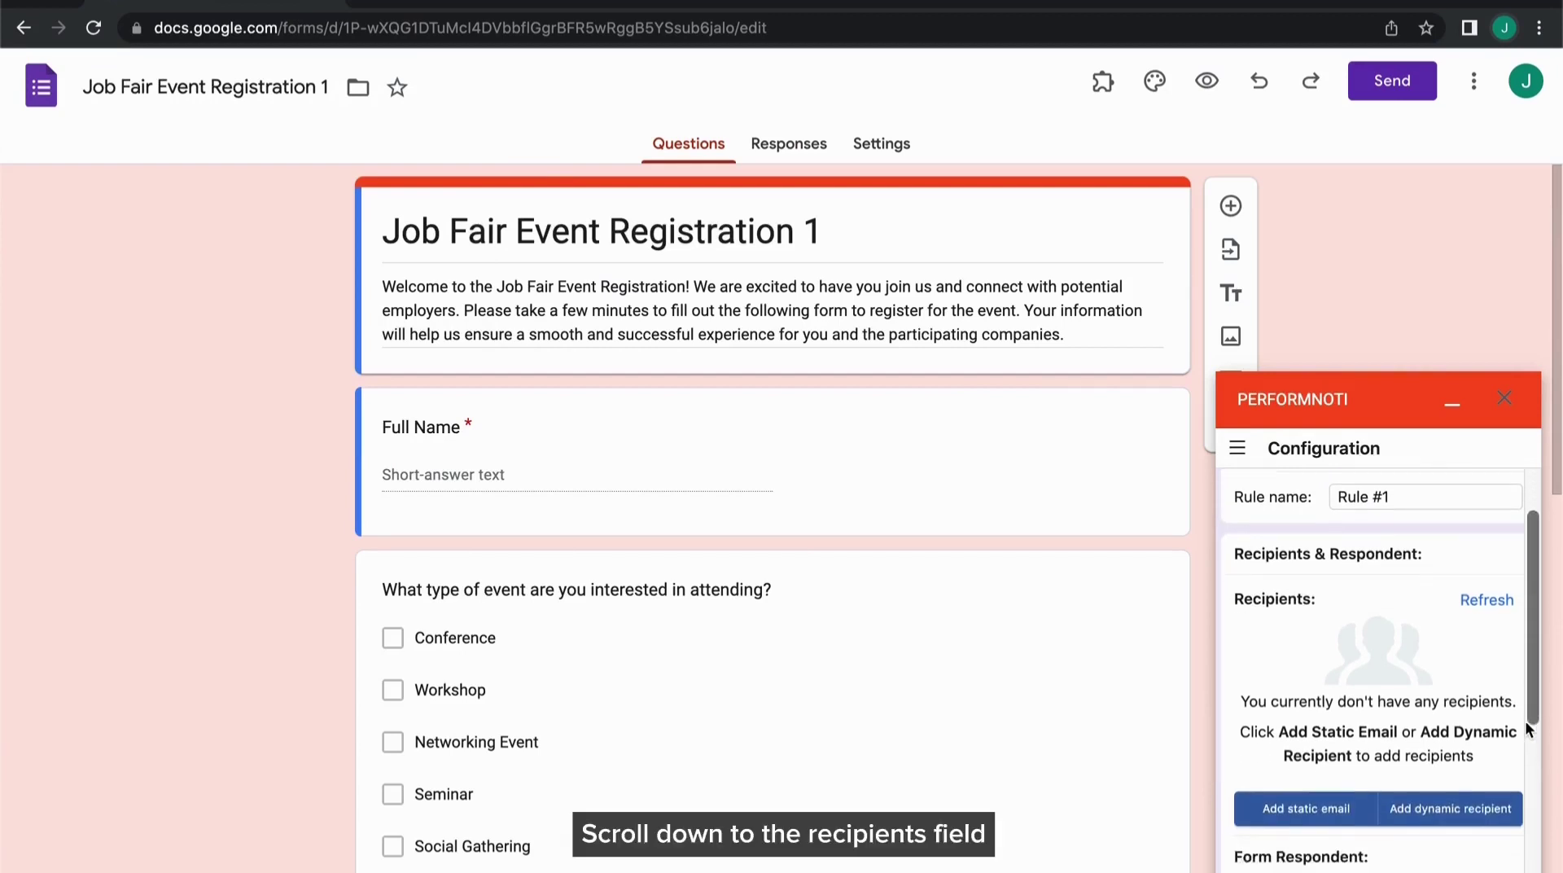
pyautogui.scroll(-1, 1526, 720)
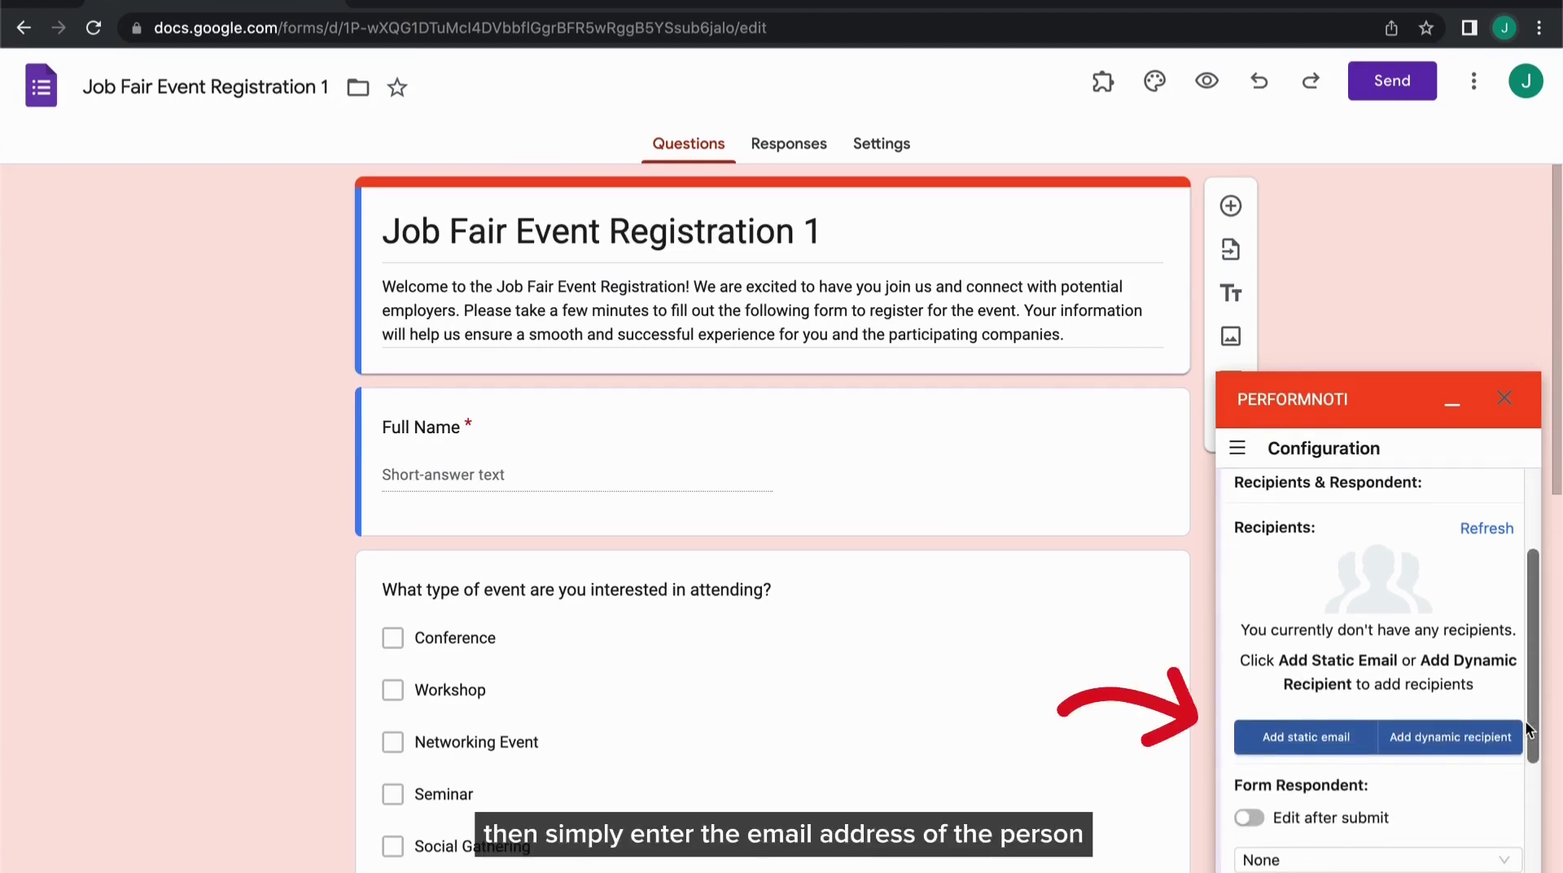
pyautogui.click(1344, 737)
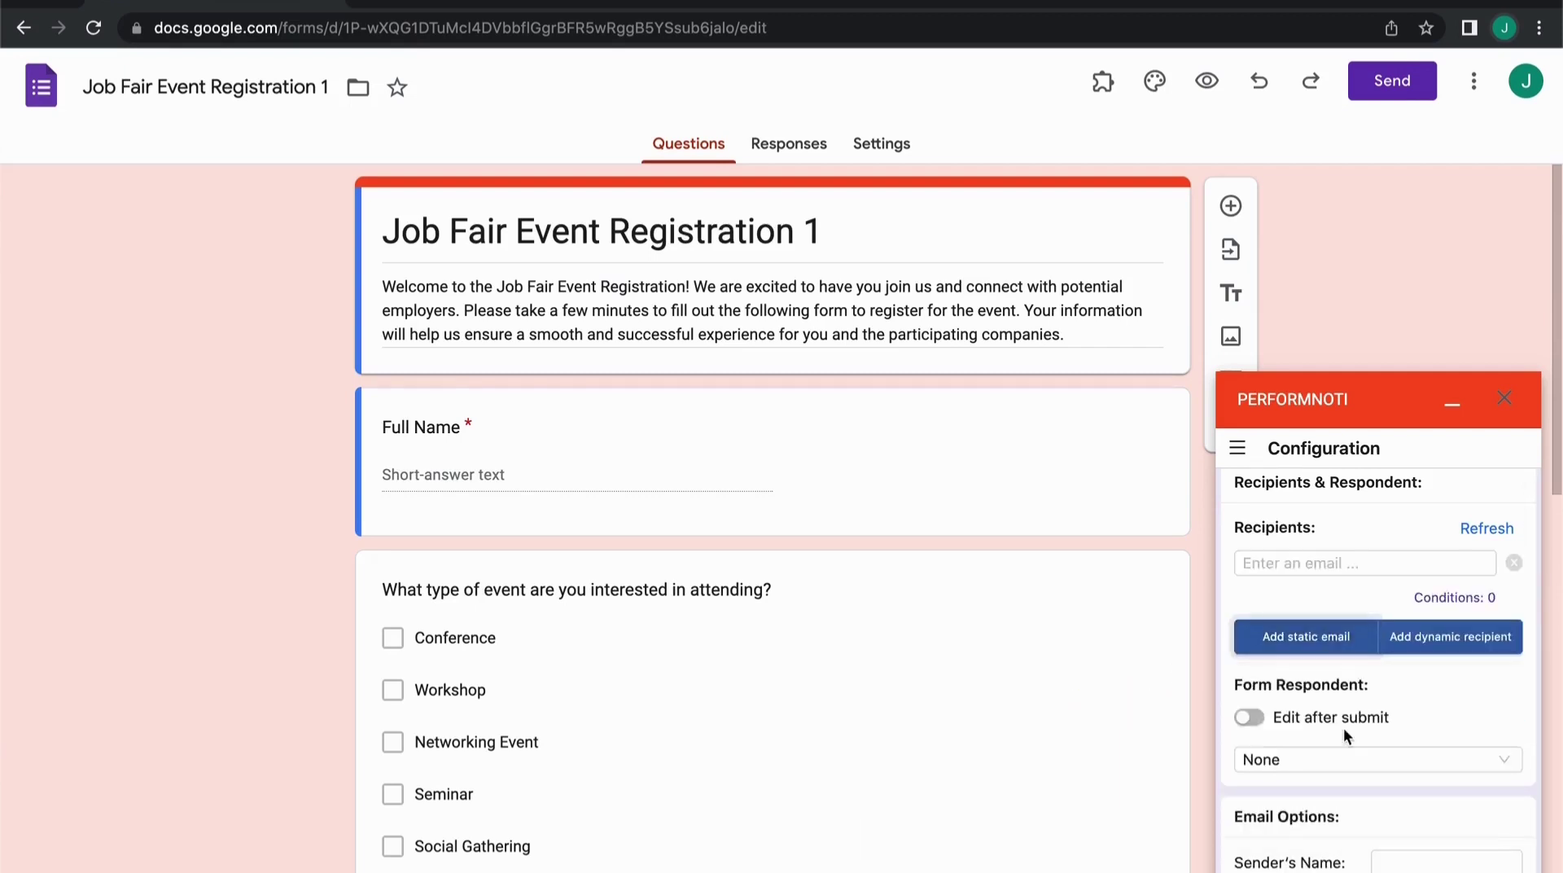
pyautogui.click(1423, 565)
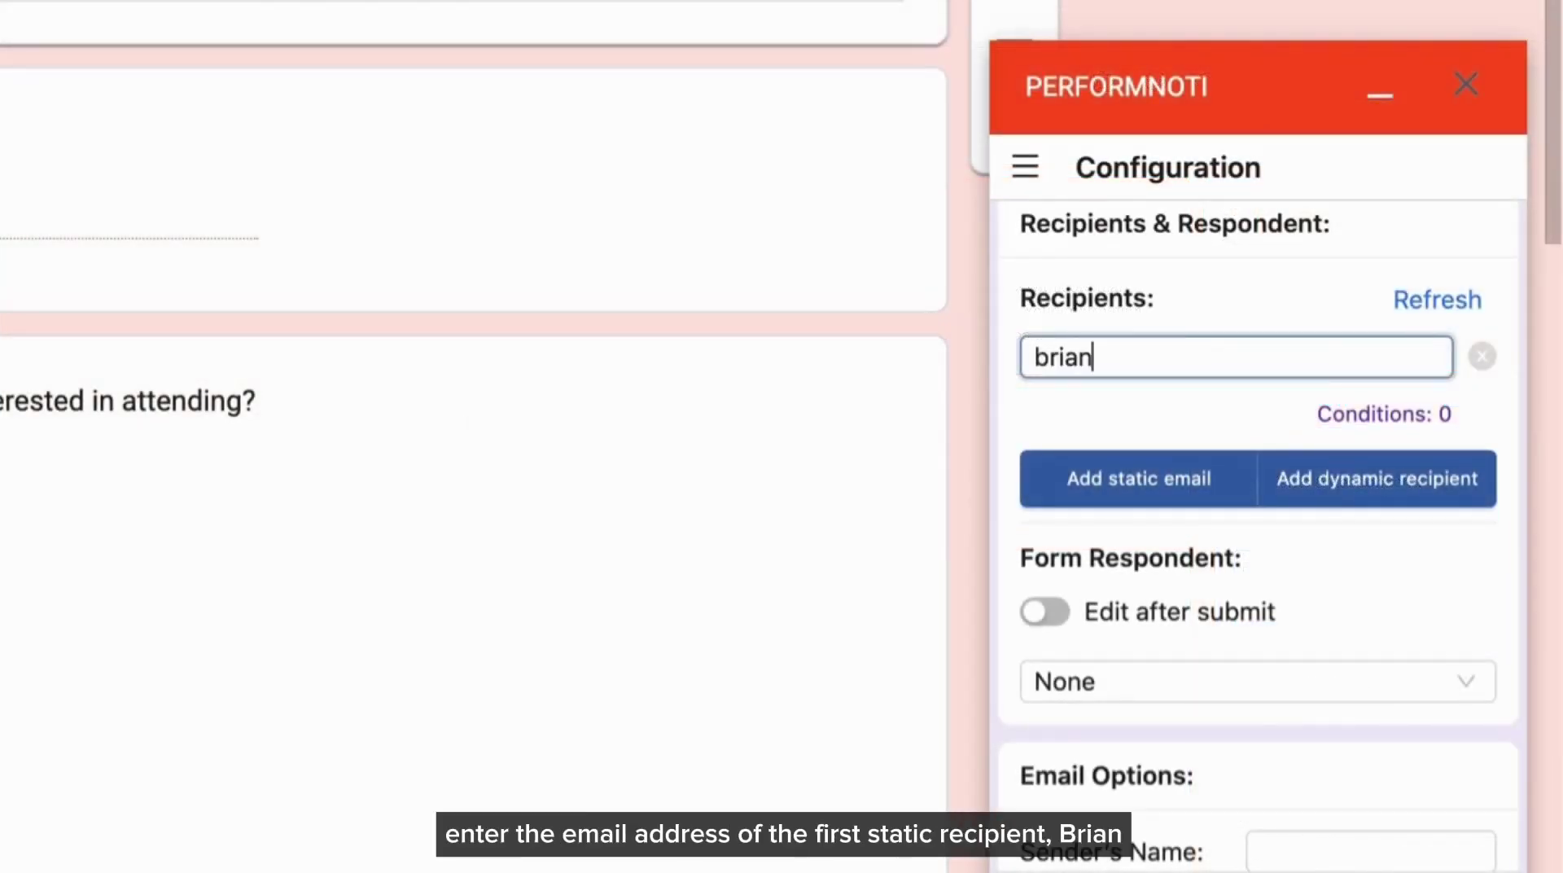
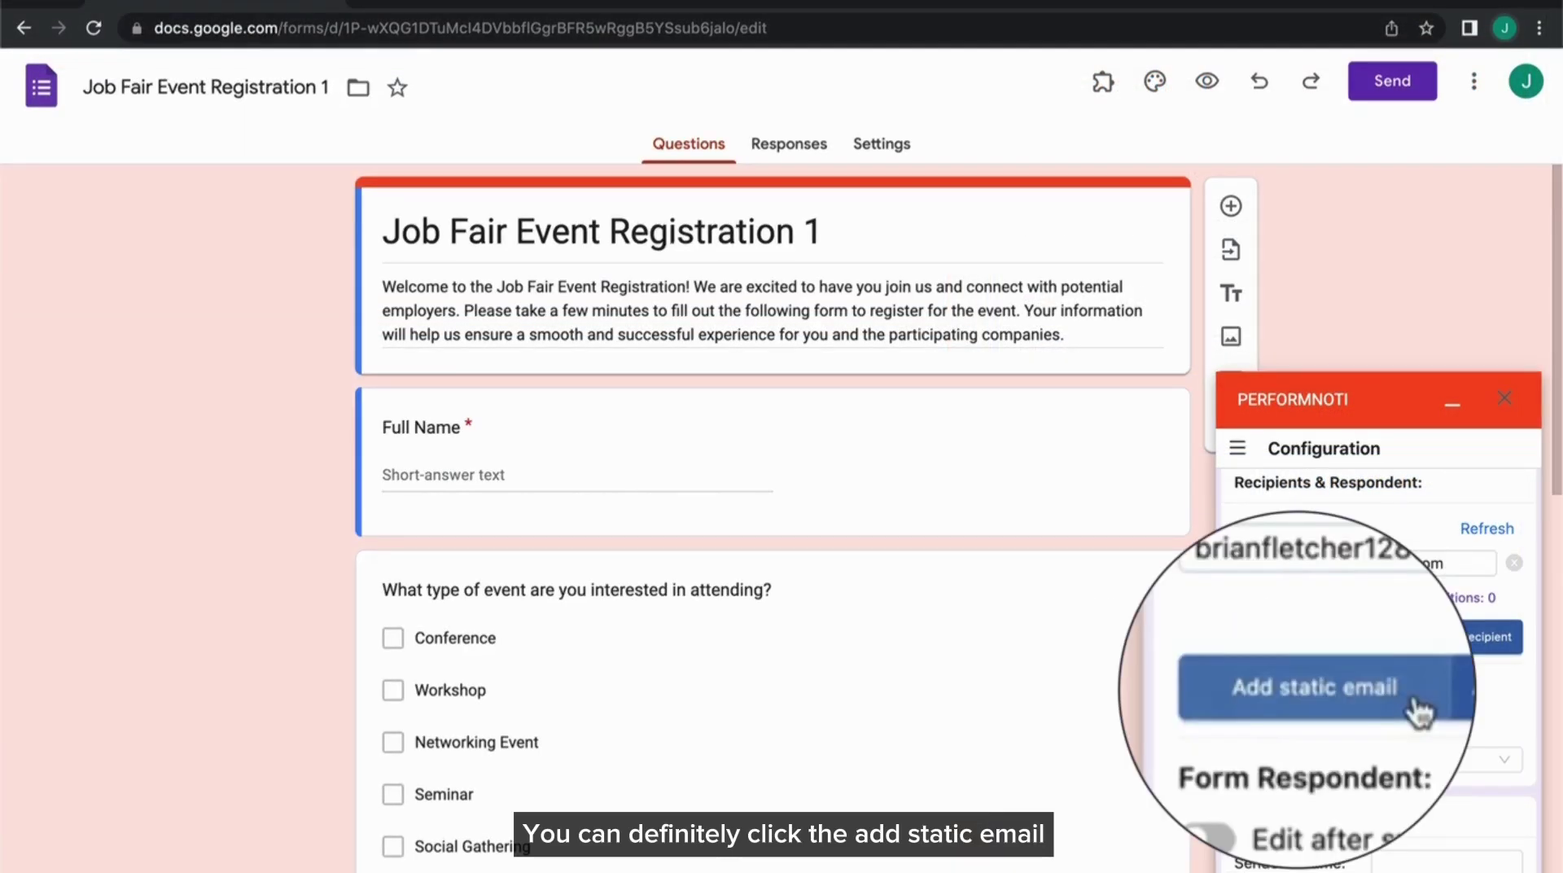
pyautogui.click(1357, 648)
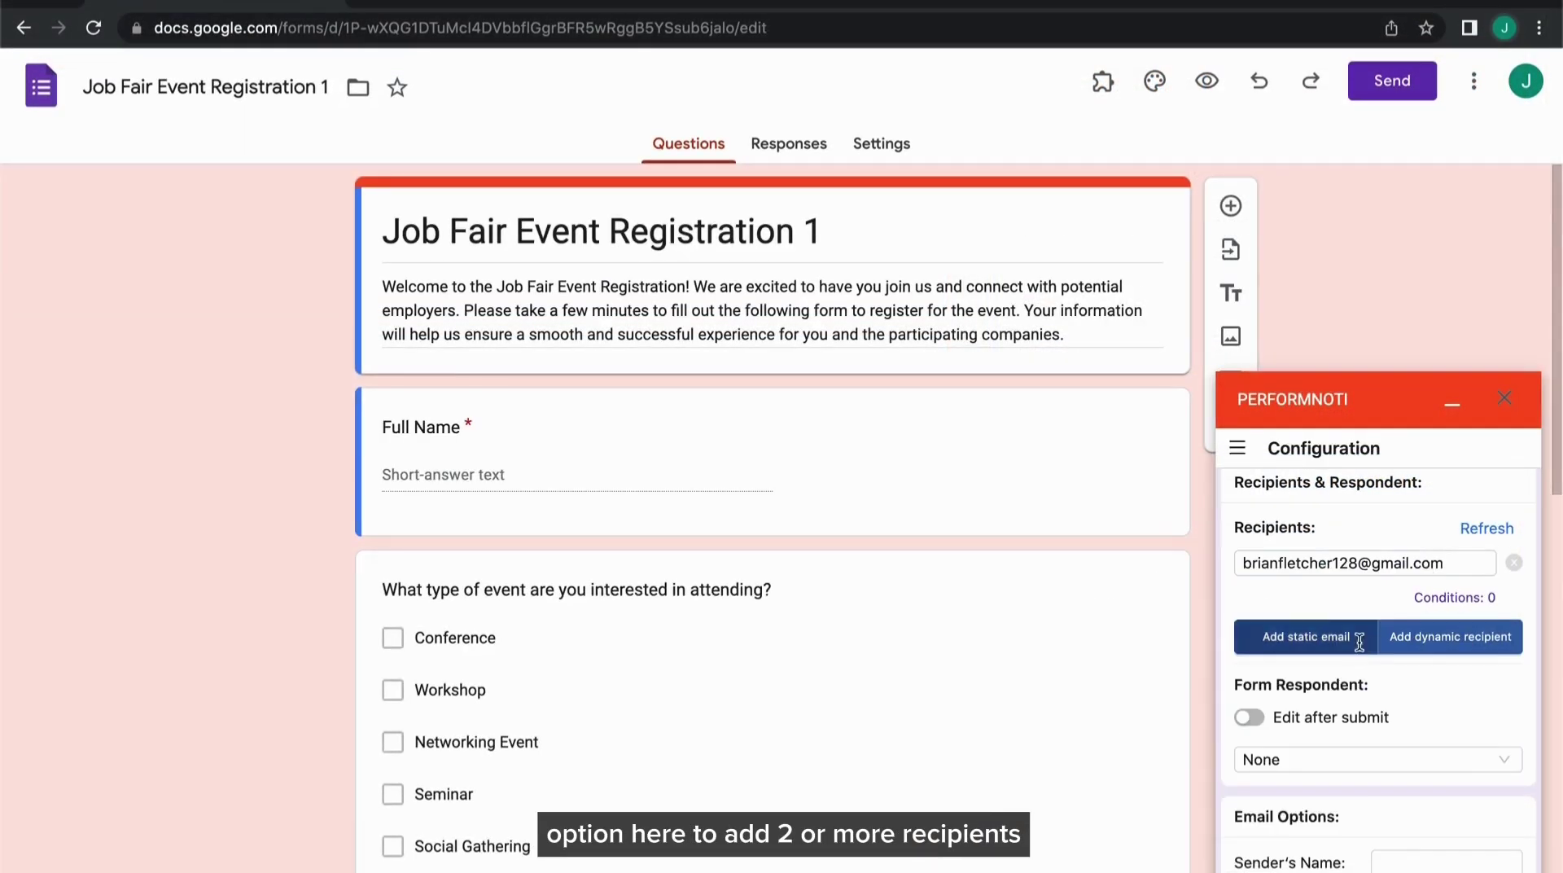
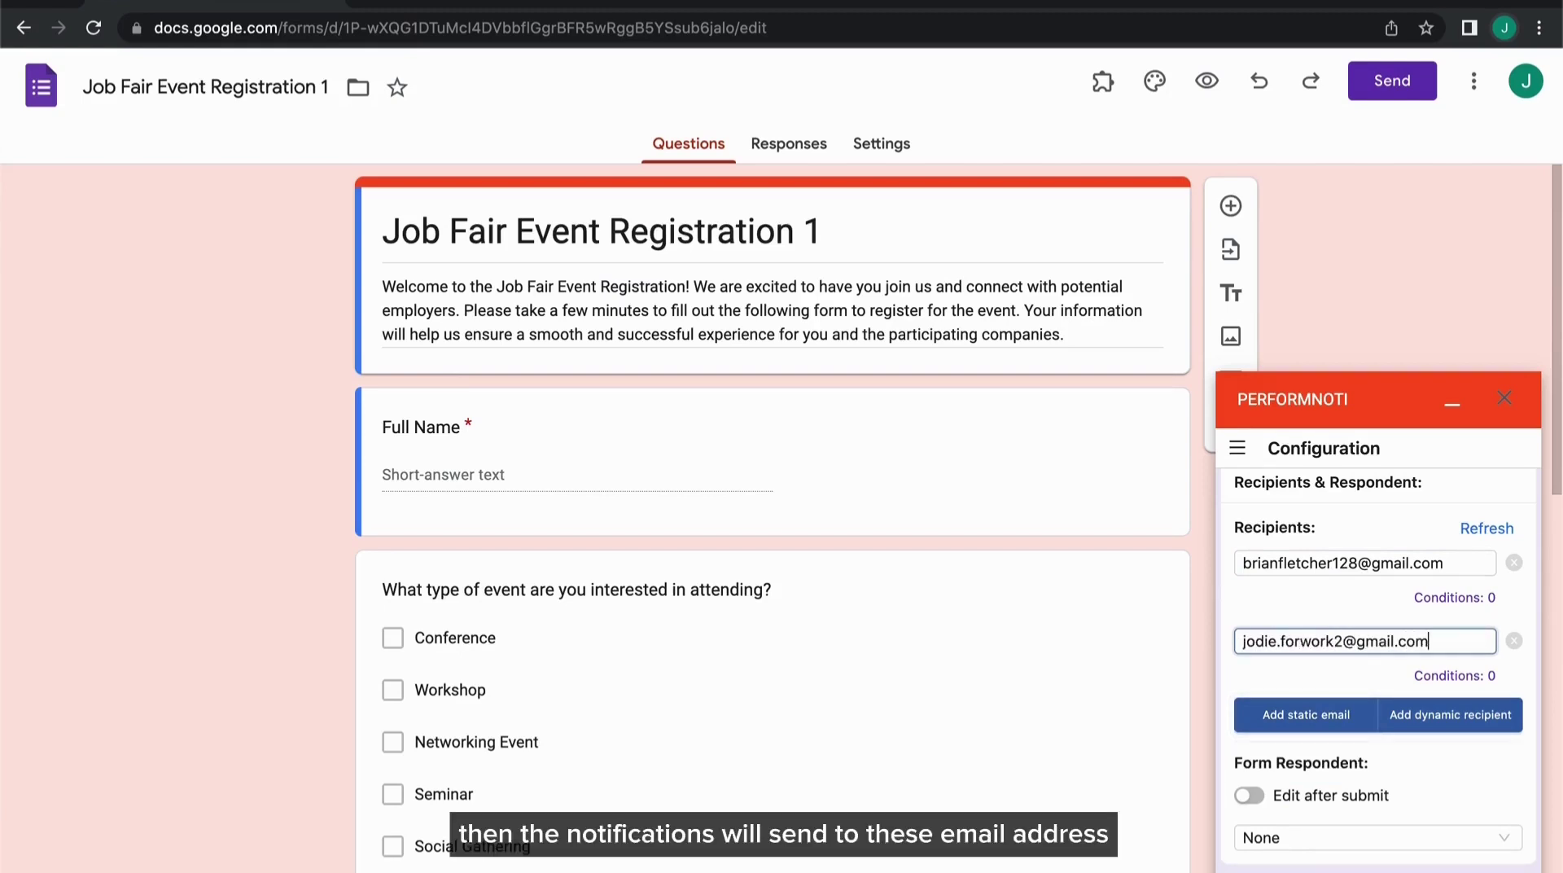
pyautogui.click(1360, 611)
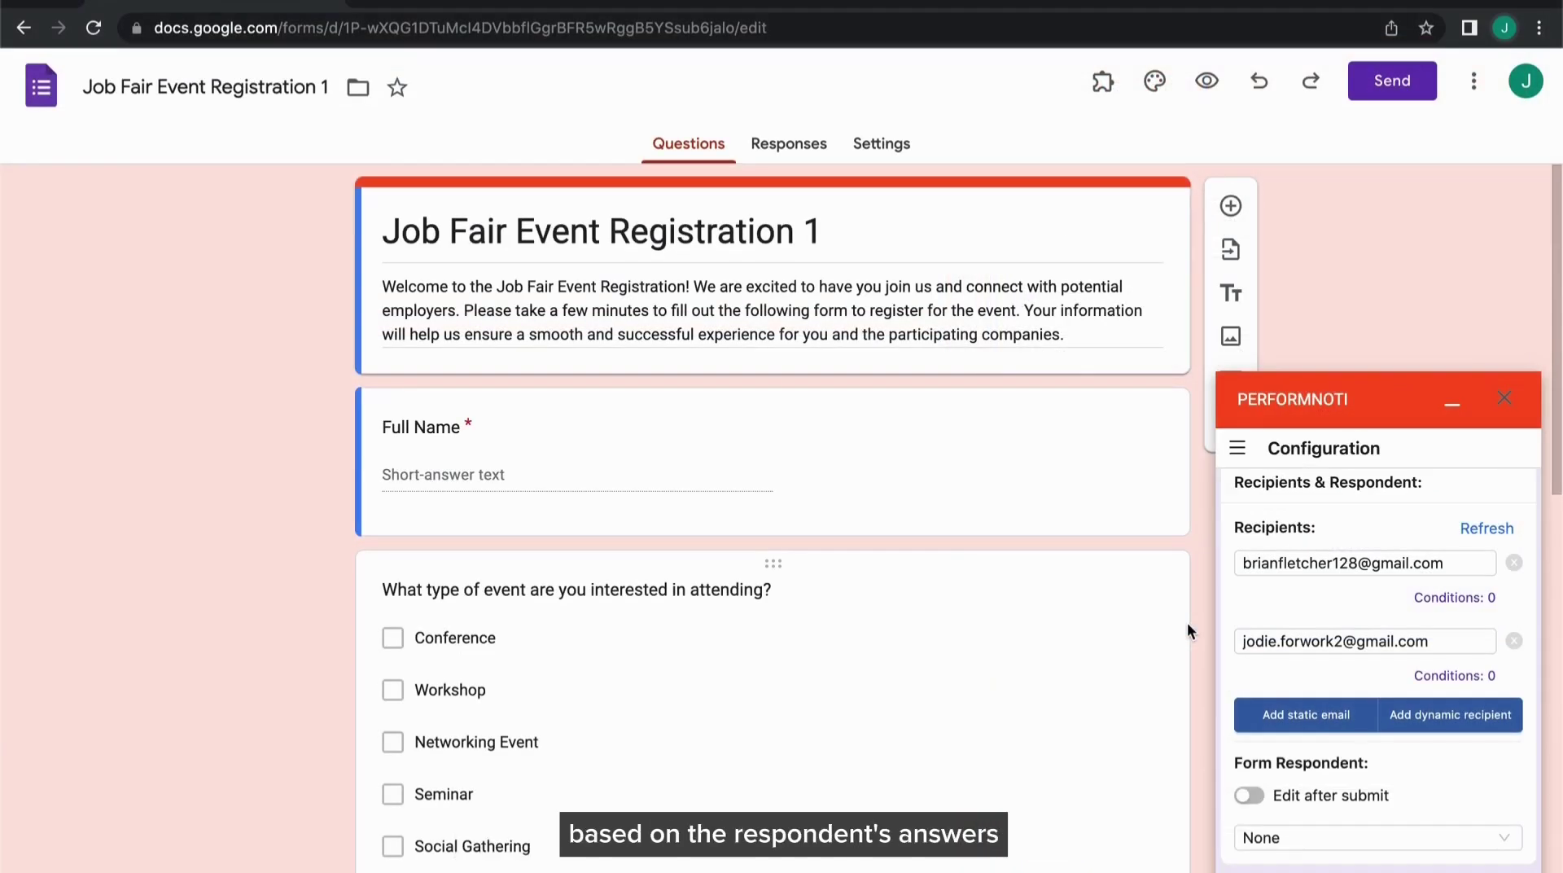
# Add a dynamic recipient whose address comes from the 'Email Of Your Faculty' answer
pyautogui.scroll(-6, 1187, 622)
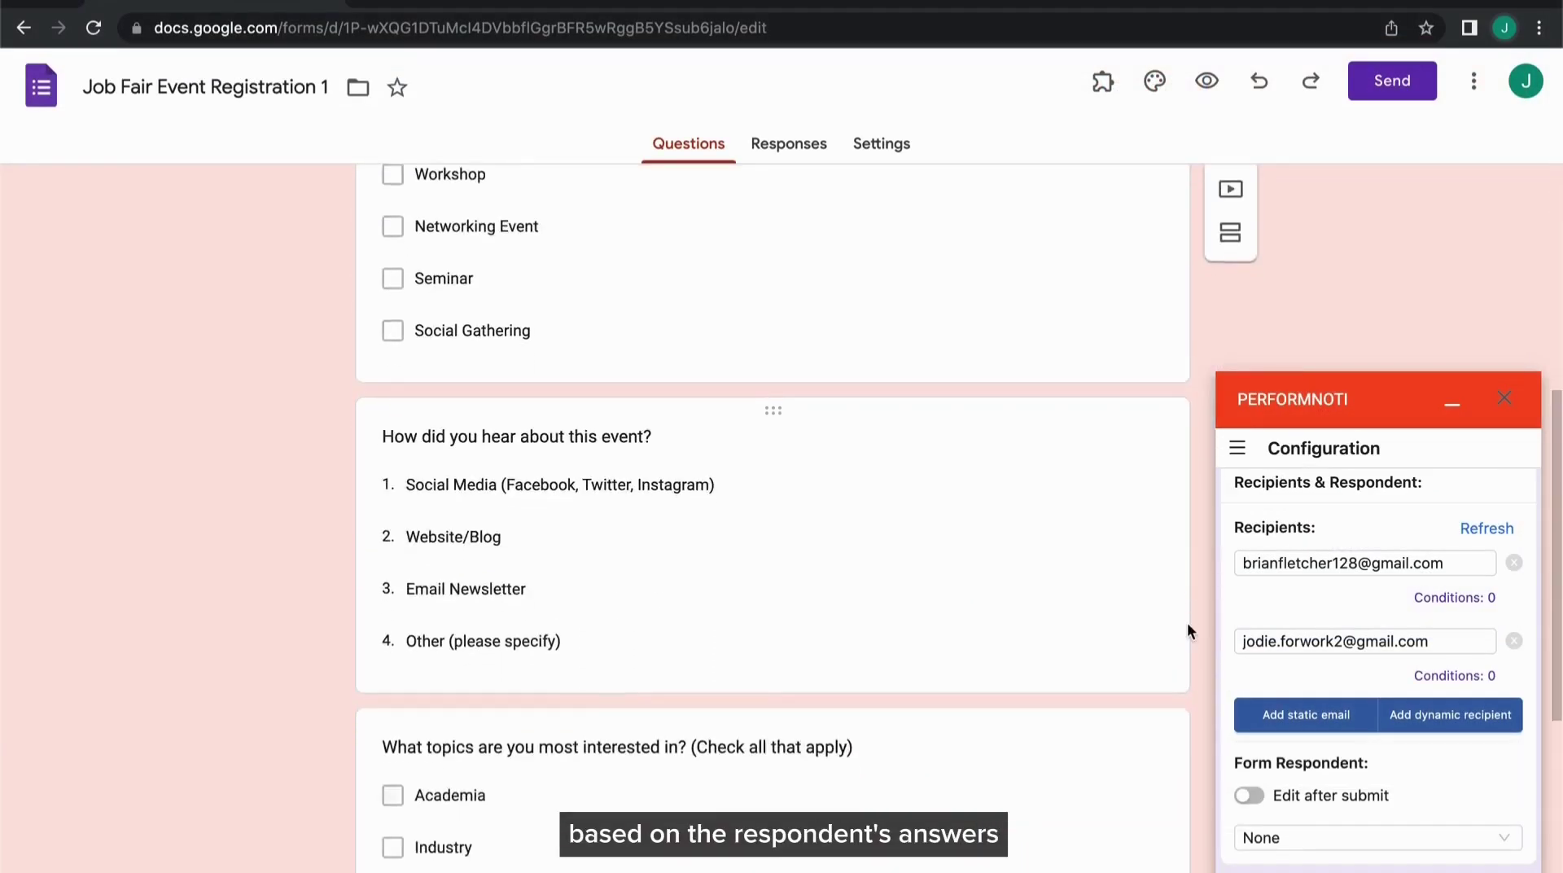
pyautogui.scroll(-5, 1187, 621)
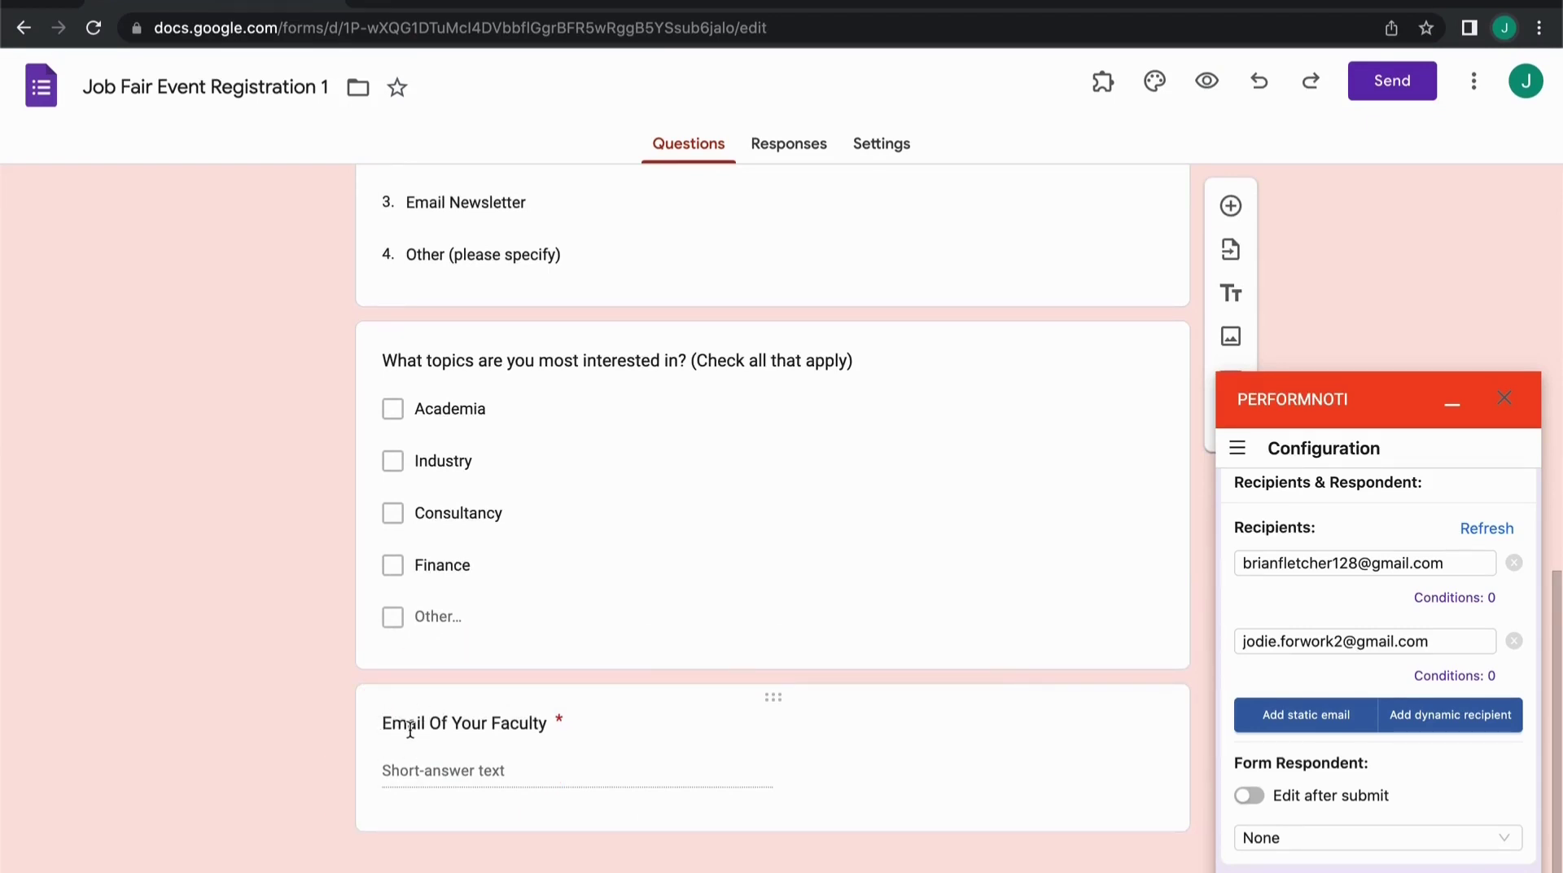
pyautogui.click(1500, 716)
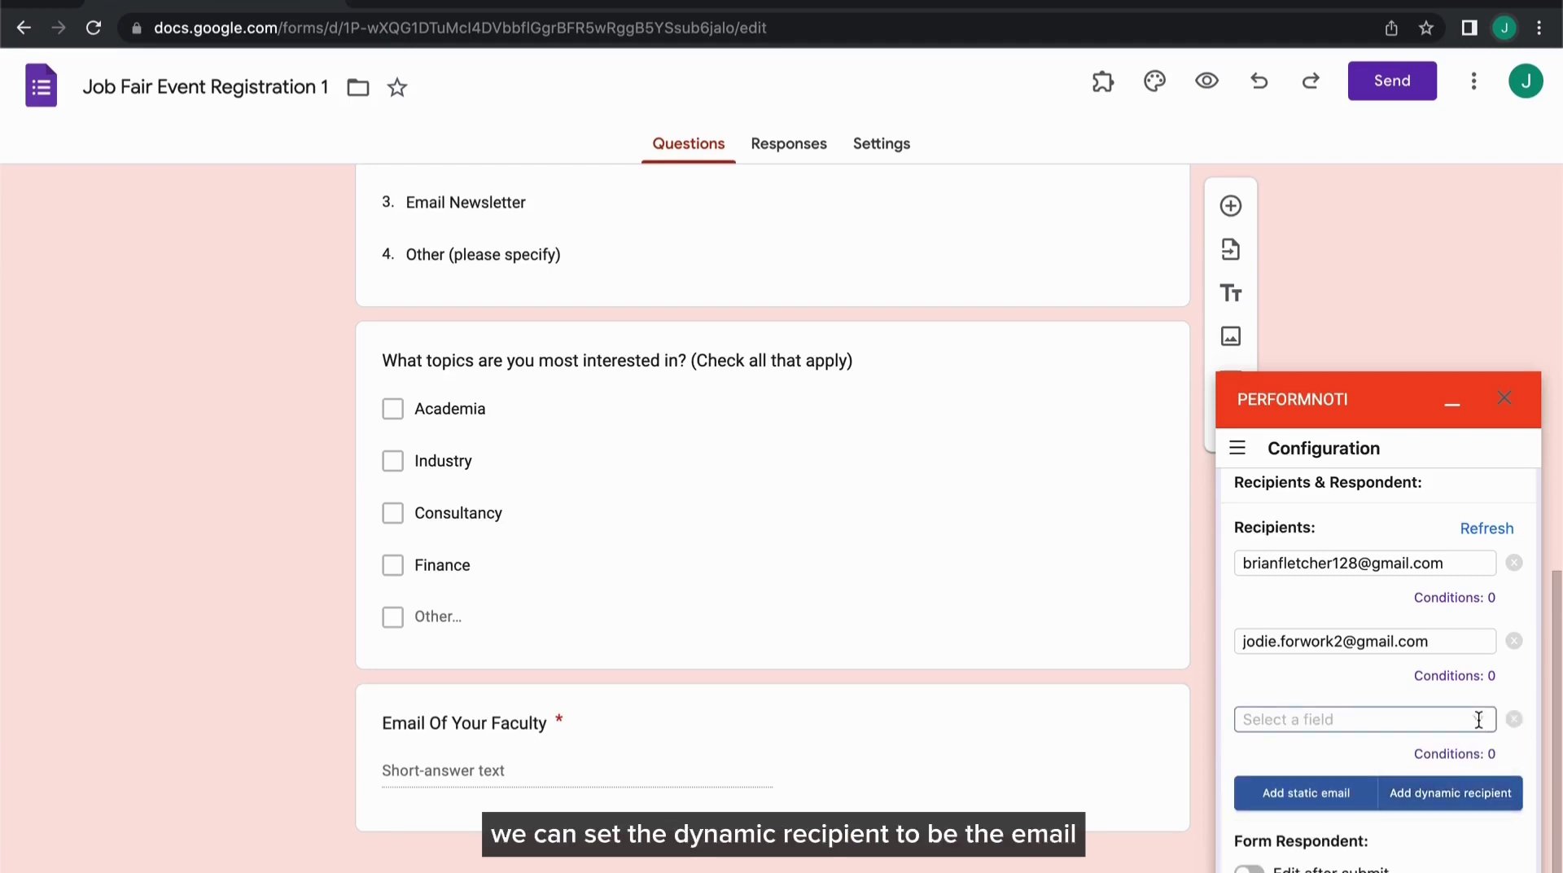
pyautogui.click(1479, 719)
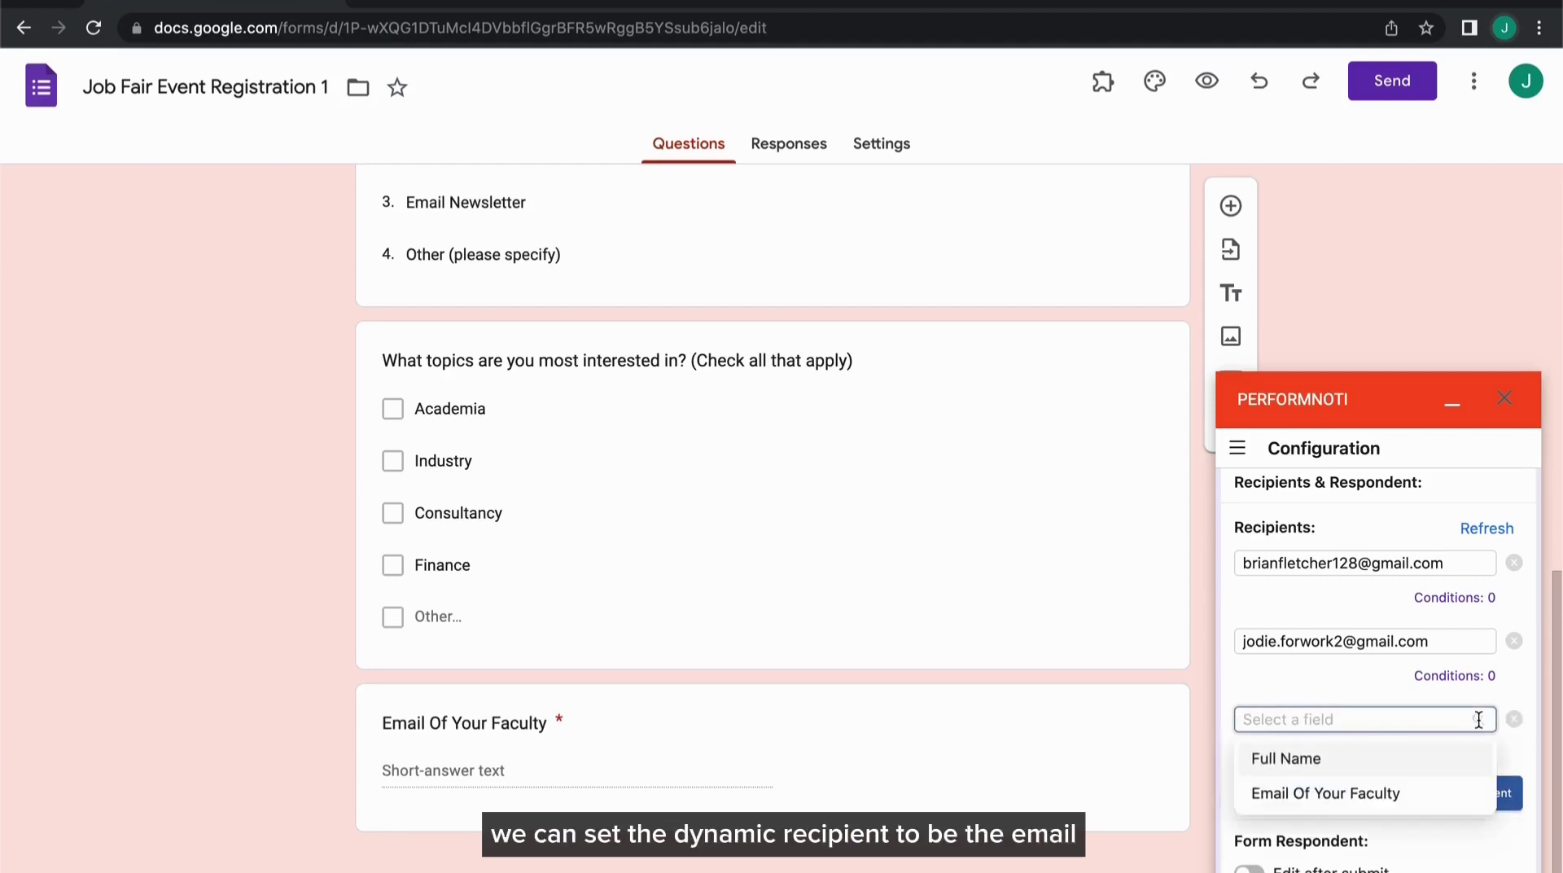
pyautogui.click(1460, 794)
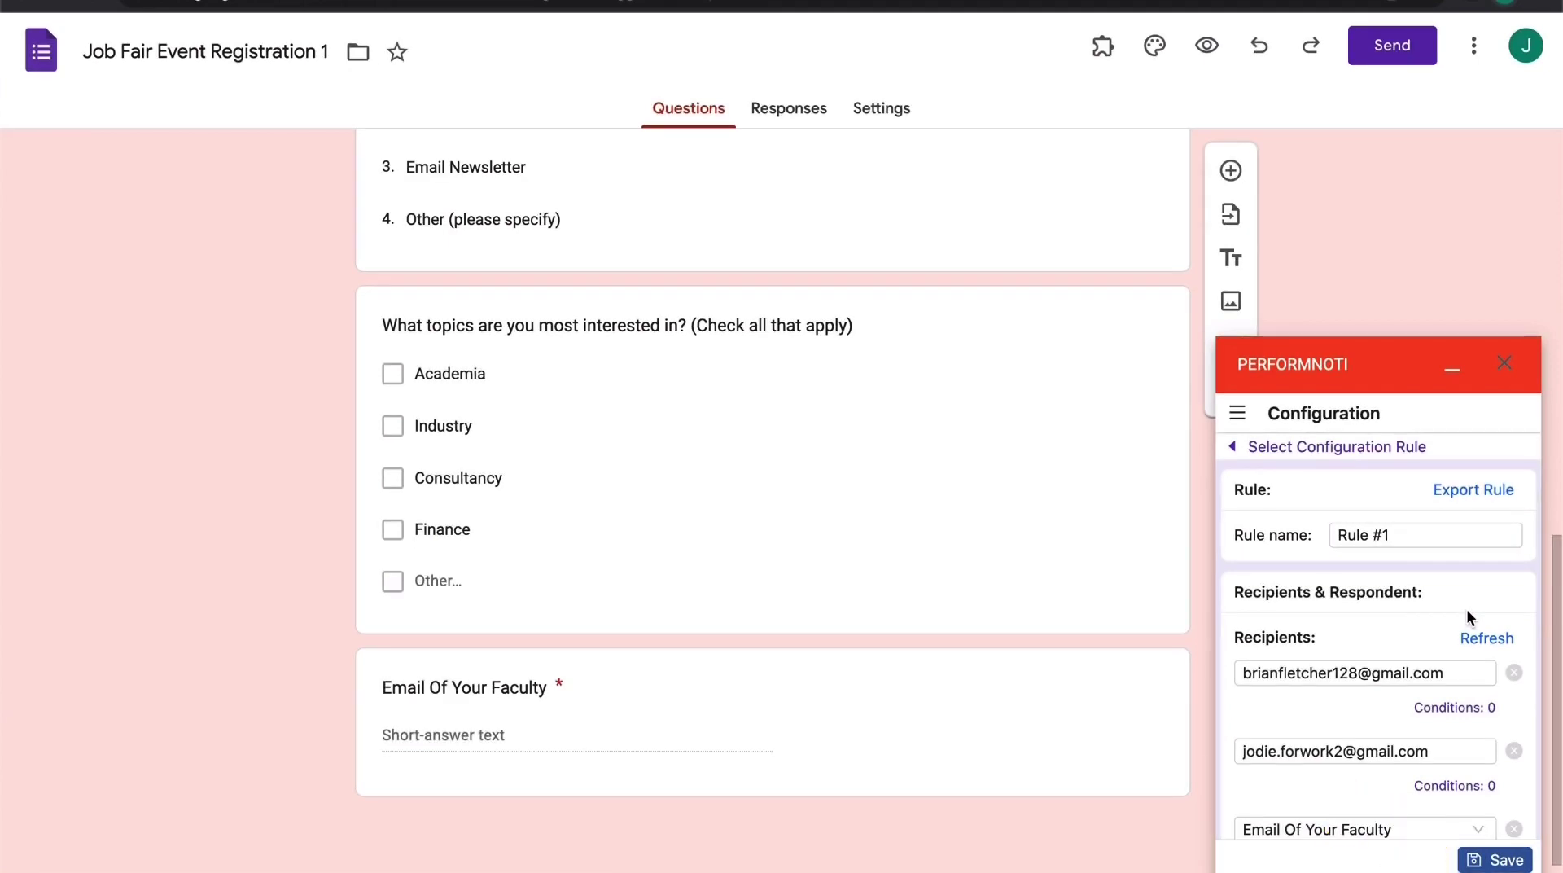
# Rename Rule #1 to 'Registration 1' and save the rule
pyautogui.click(1433, 543)
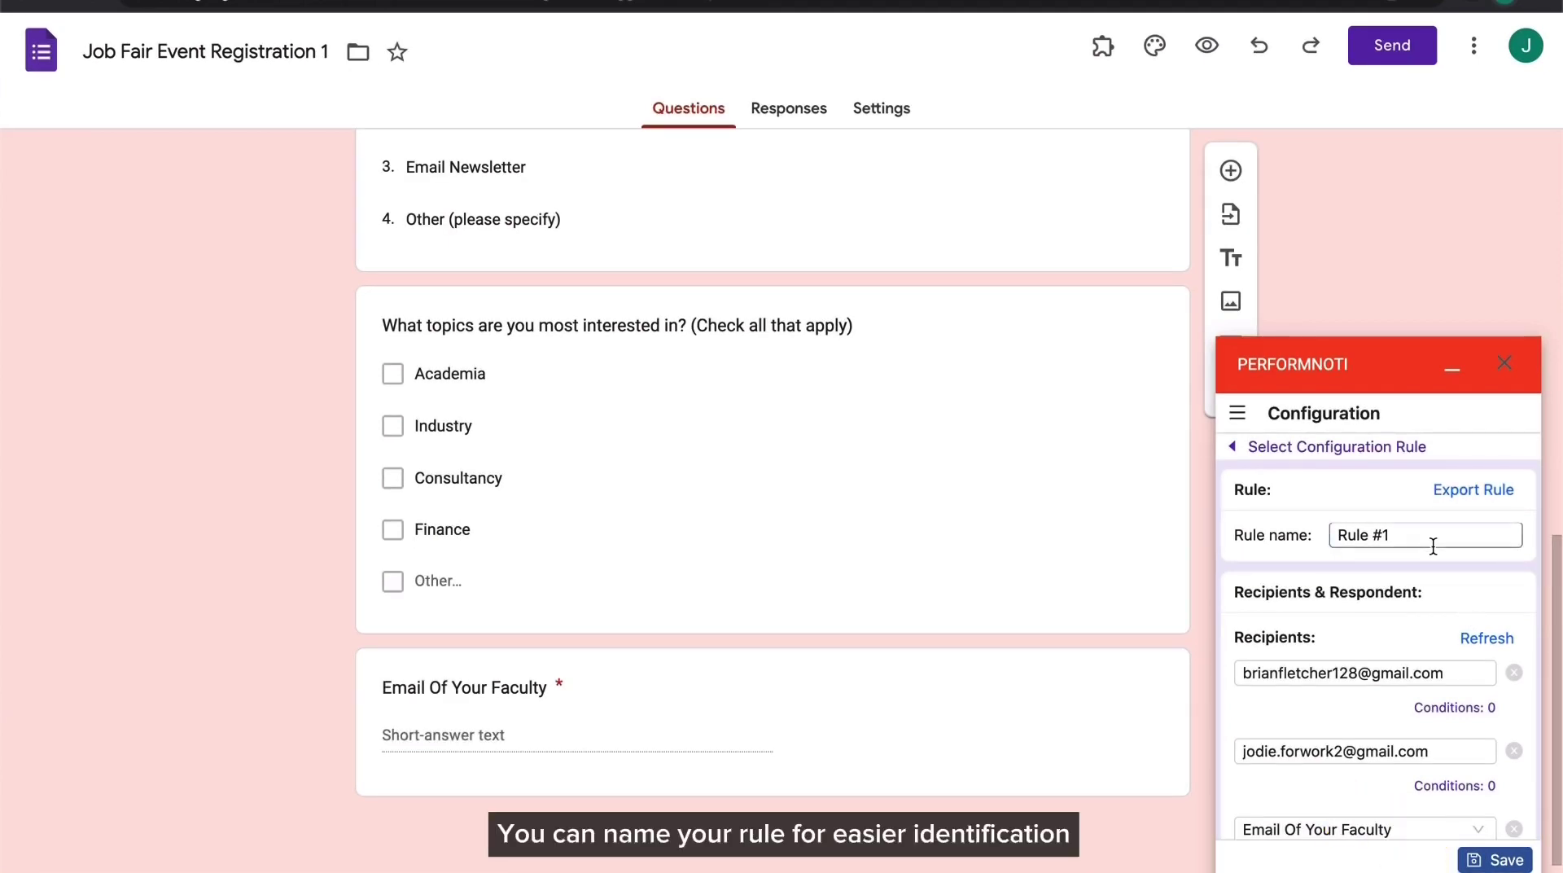
pyautogui.tripleClick(1432, 545)
pyautogui.press('BackSpace')
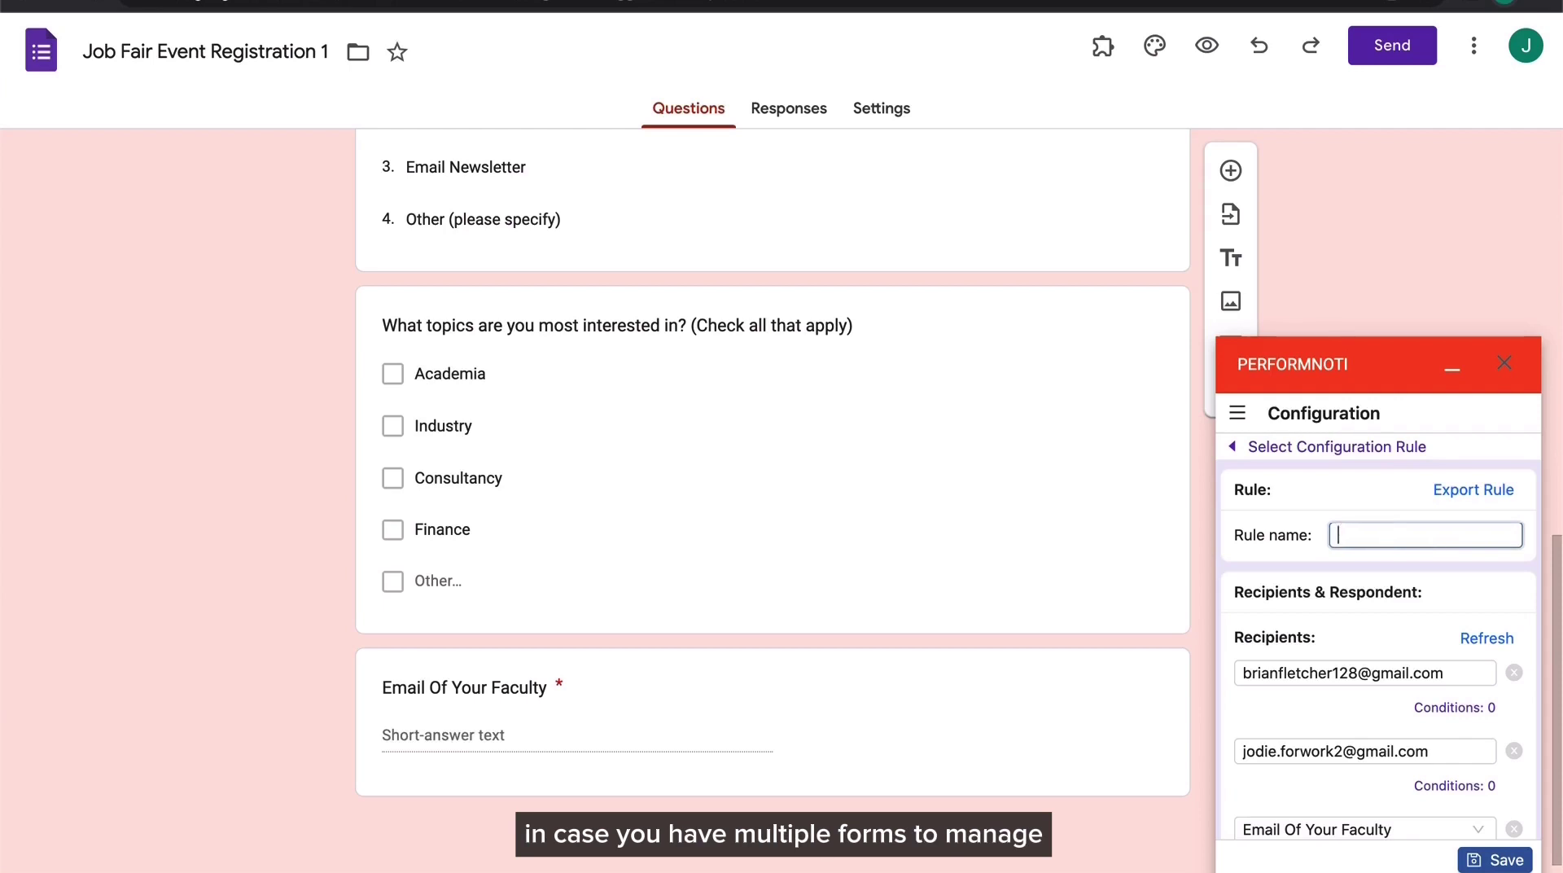
pyautogui.write('R')
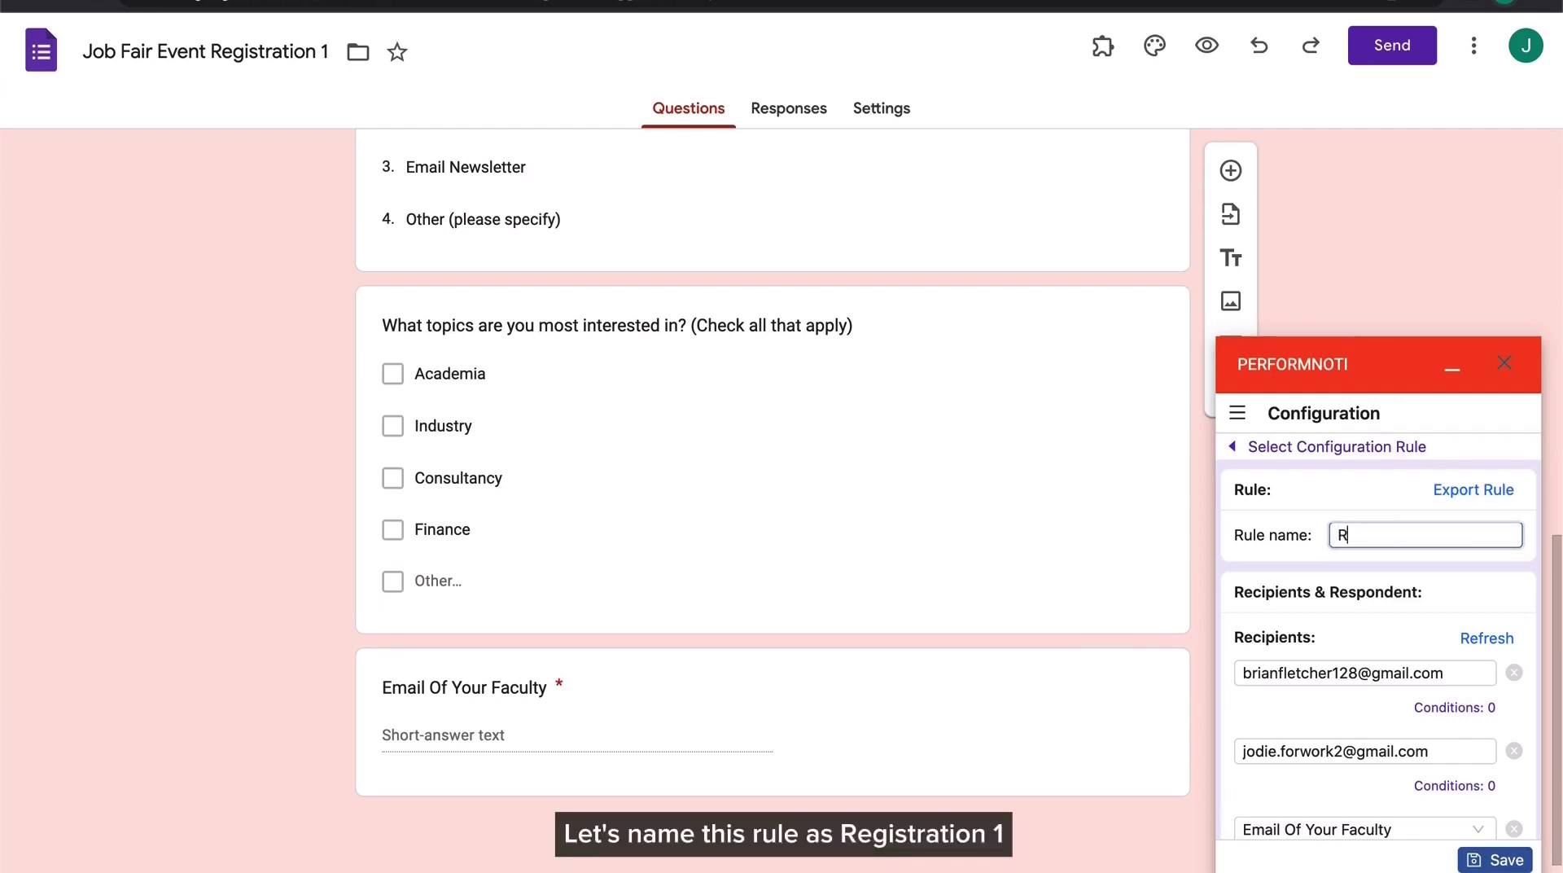
pyautogui.write('egistra')
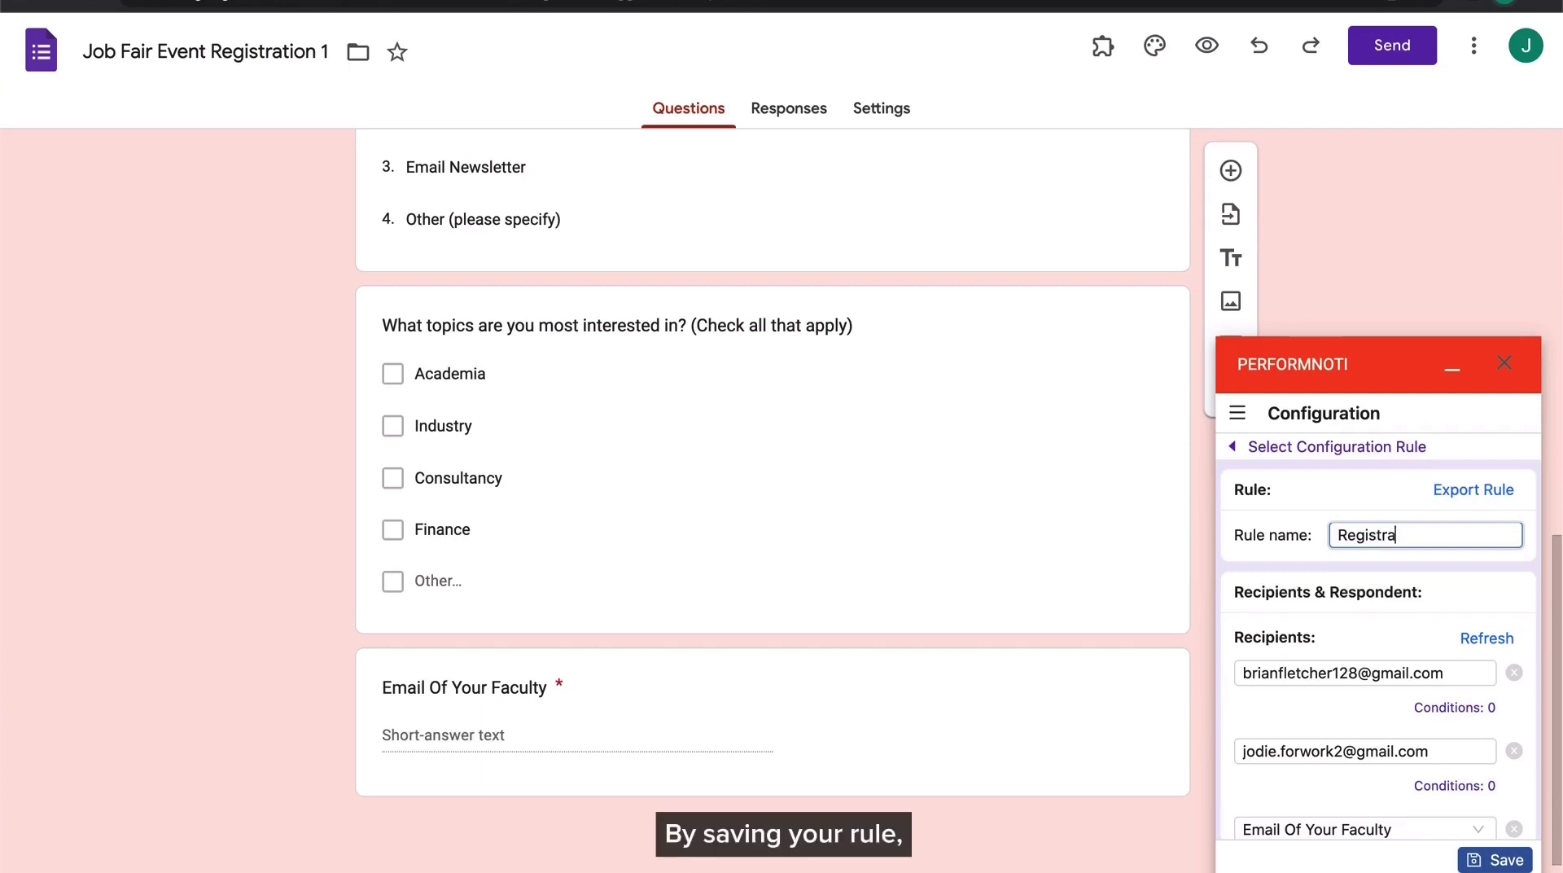
pyautogui.write('tion 1')
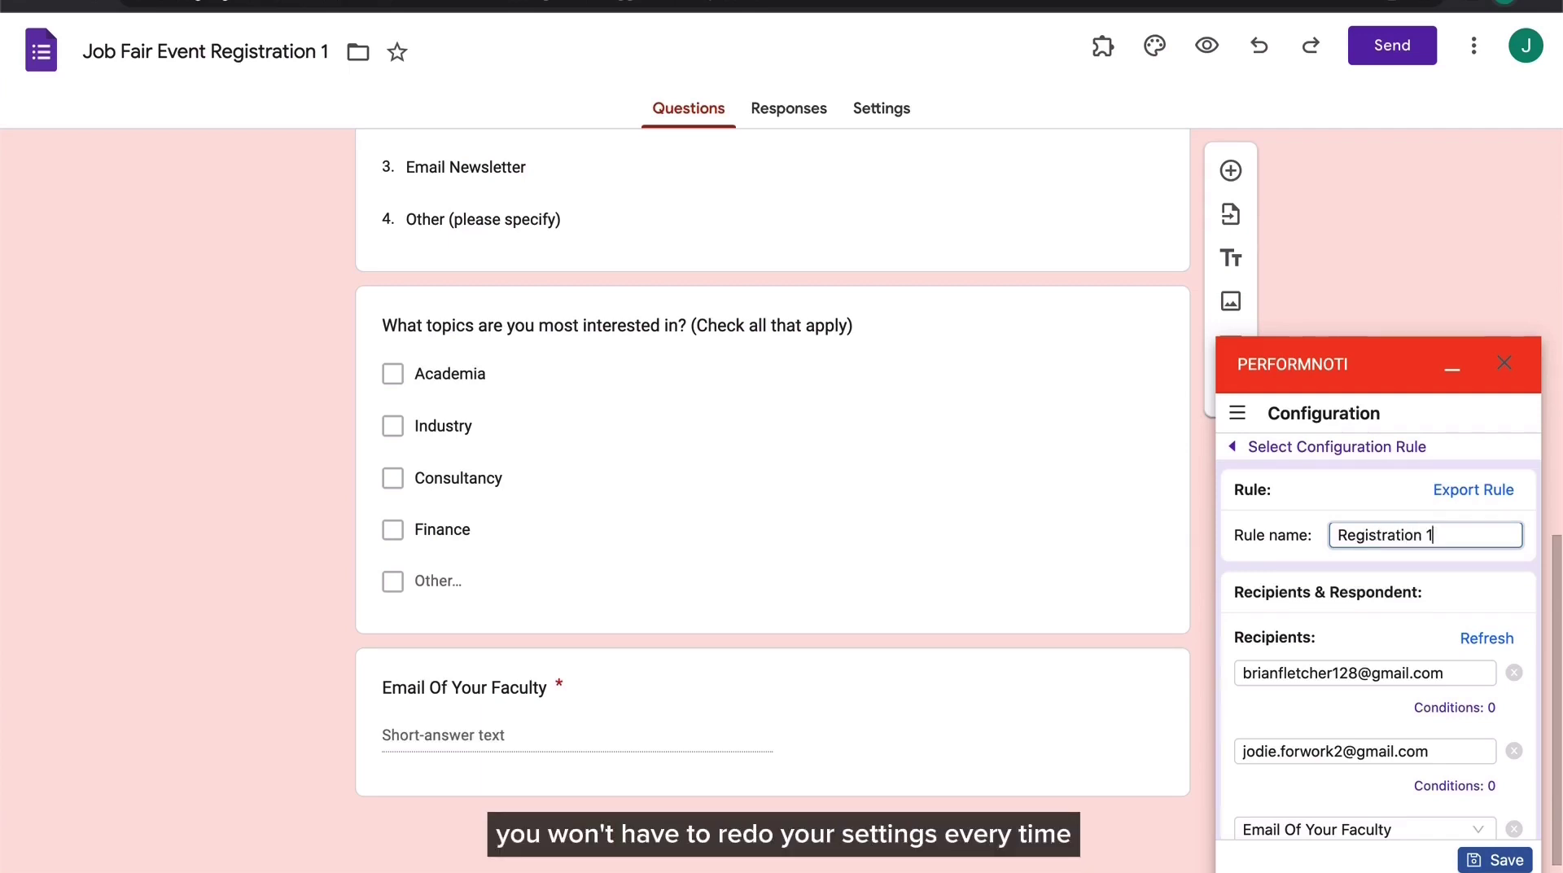
pyautogui.click(1438, 560)
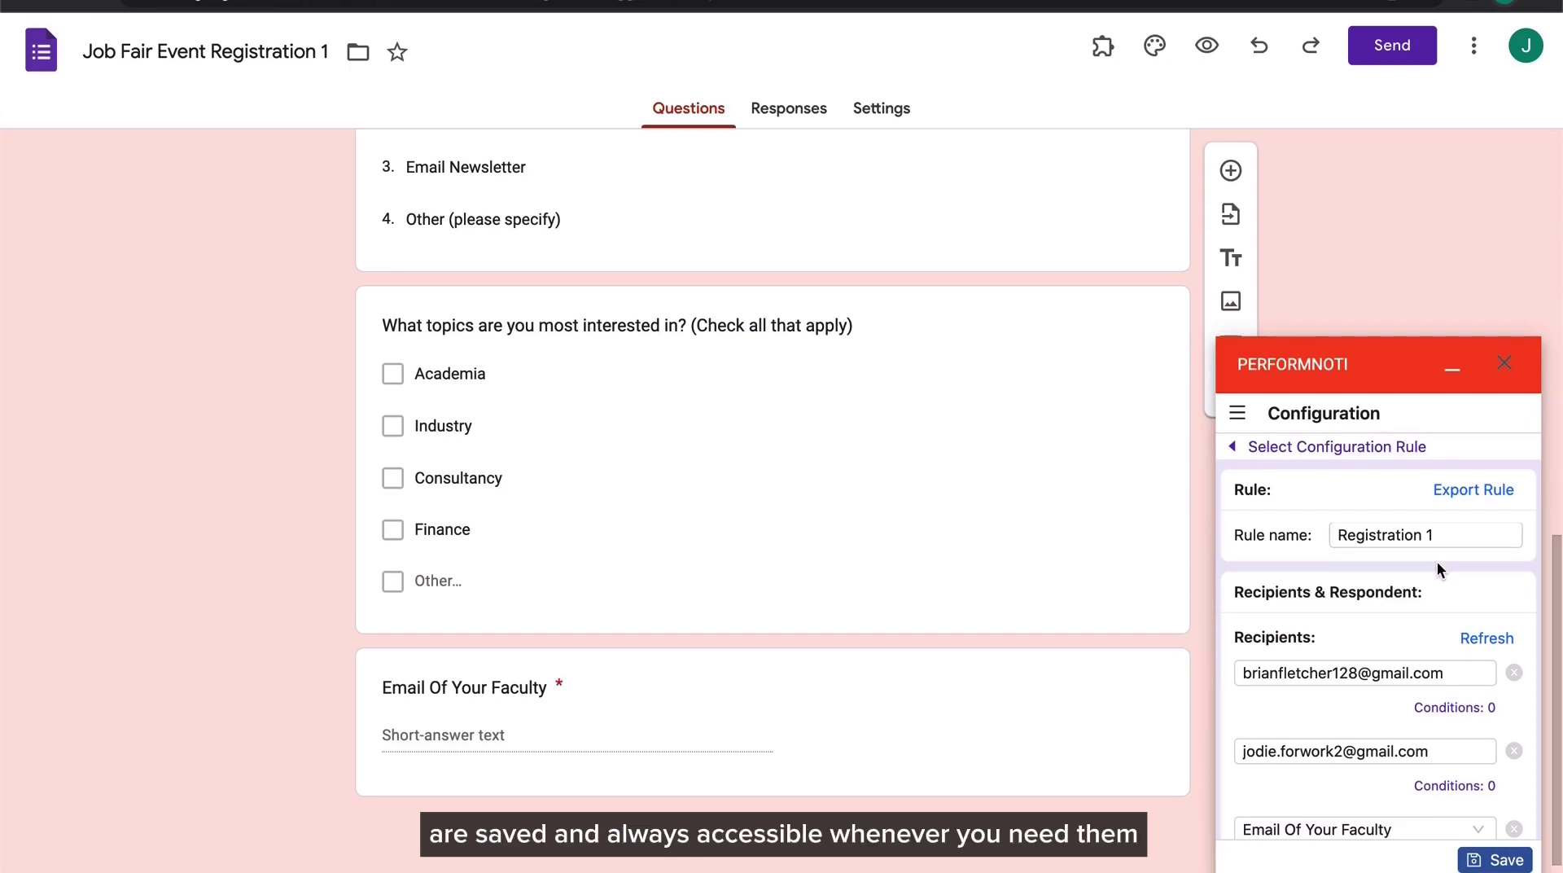
pyautogui.click(1495, 859)
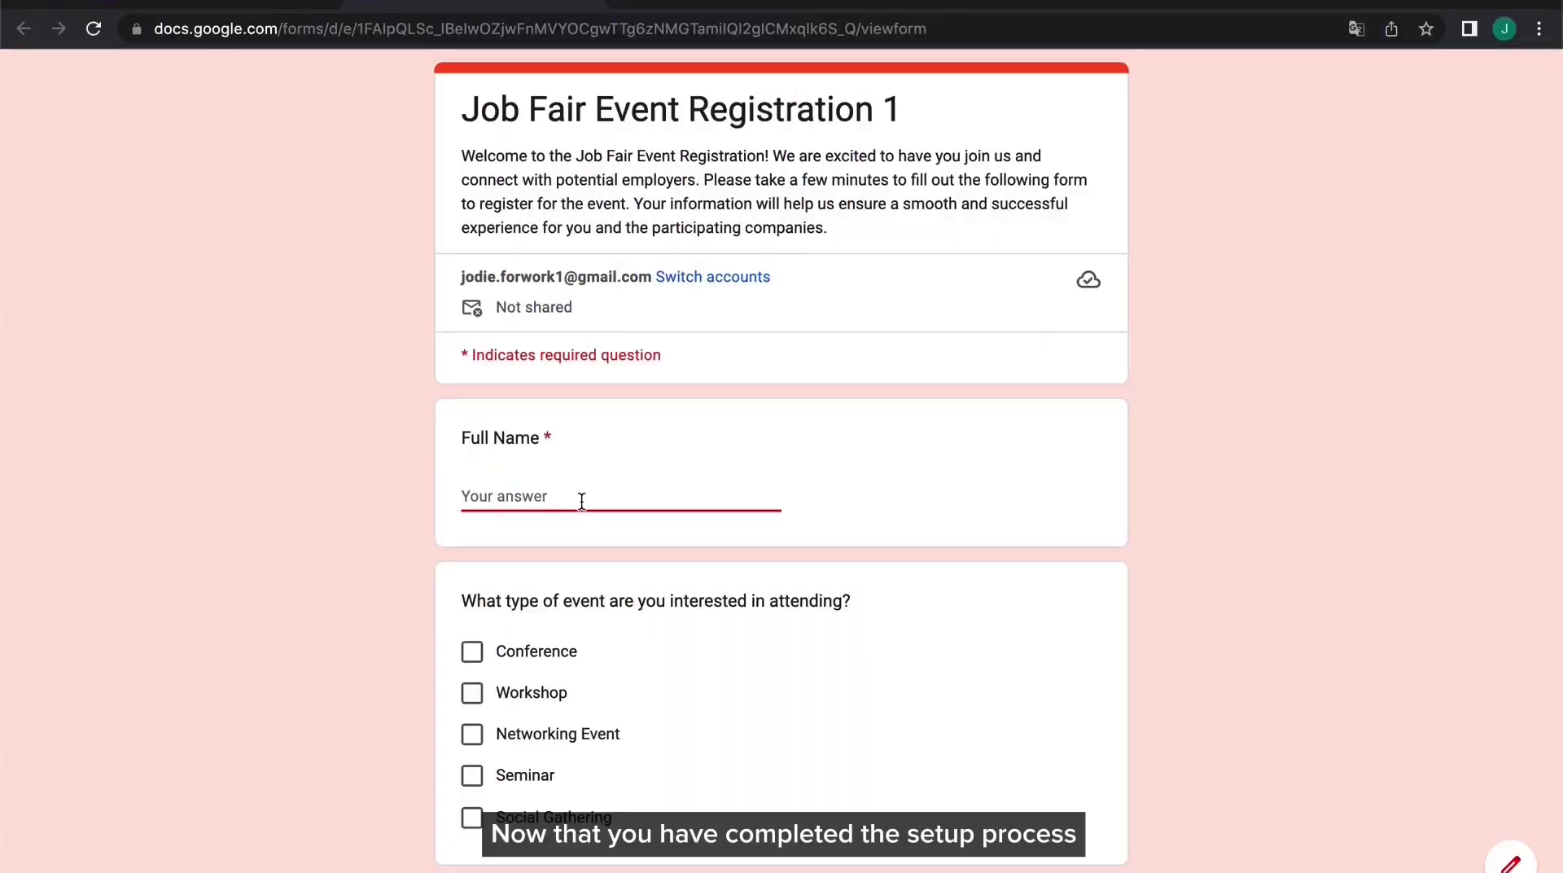
# Enter the respondent's full name and tick Social Gathering and Workshop as event types
pyautogui.write('Jodie J')
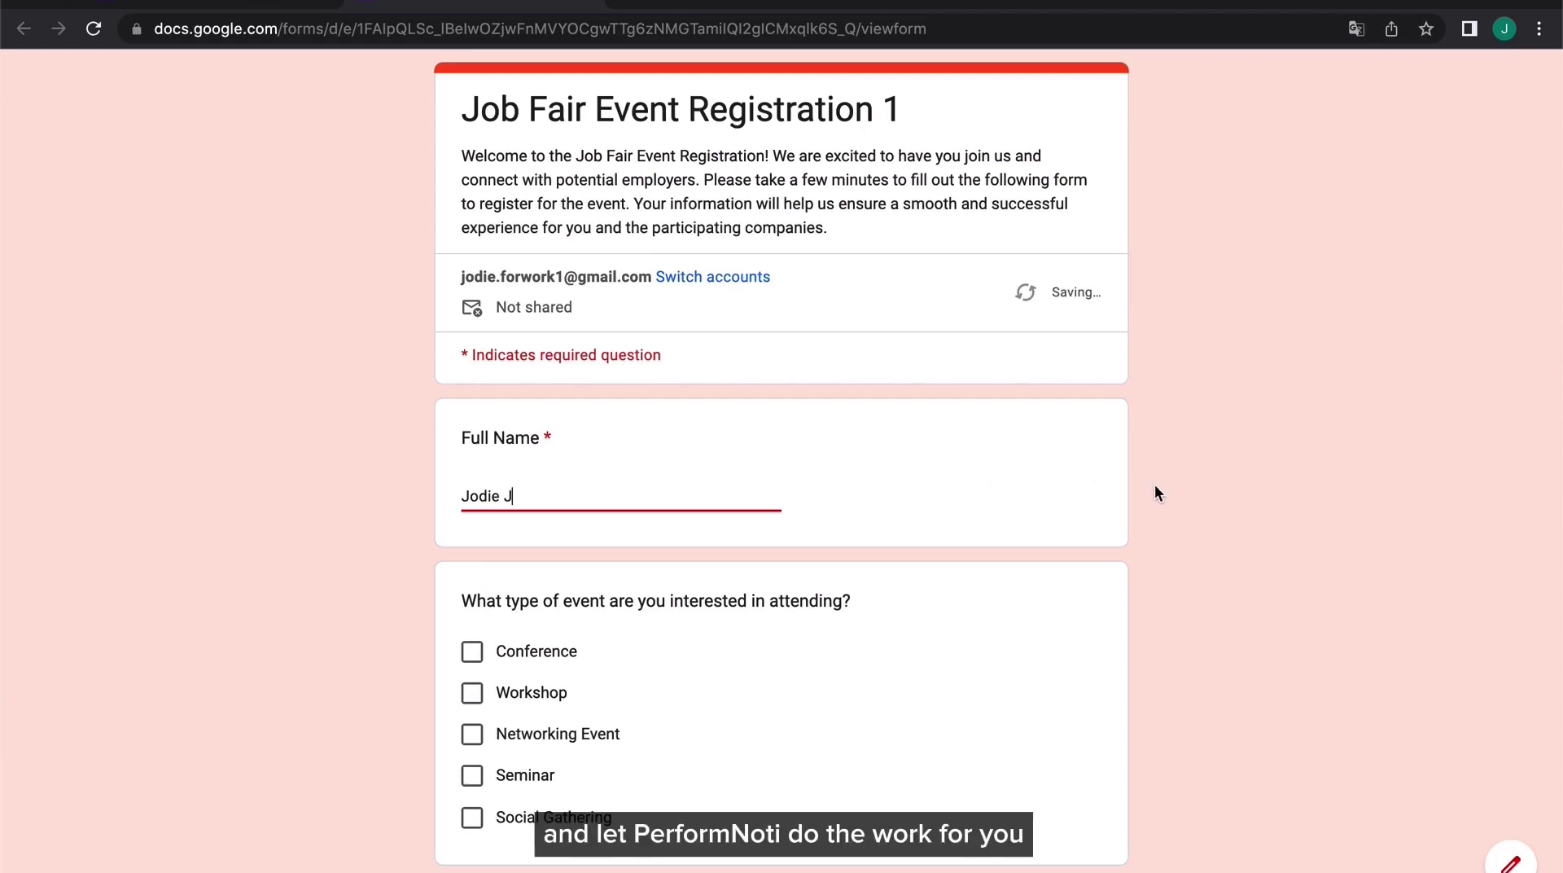
pyautogui.click(1154, 486)
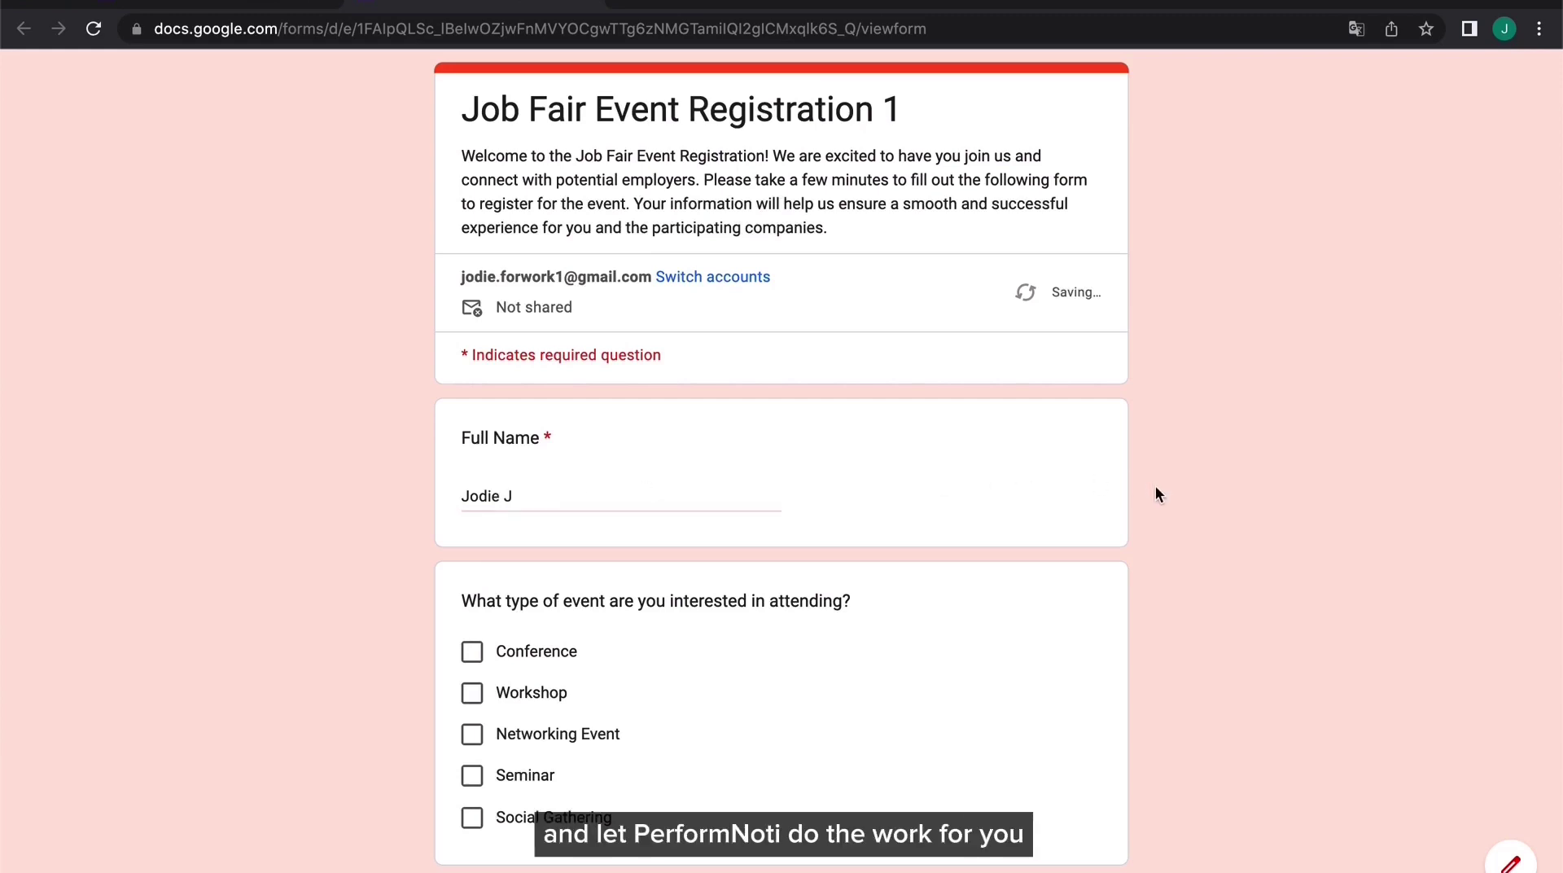
pyautogui.scroll(-3, 1155, 485)
pyautogui.scroll(-3, 1155, 487)
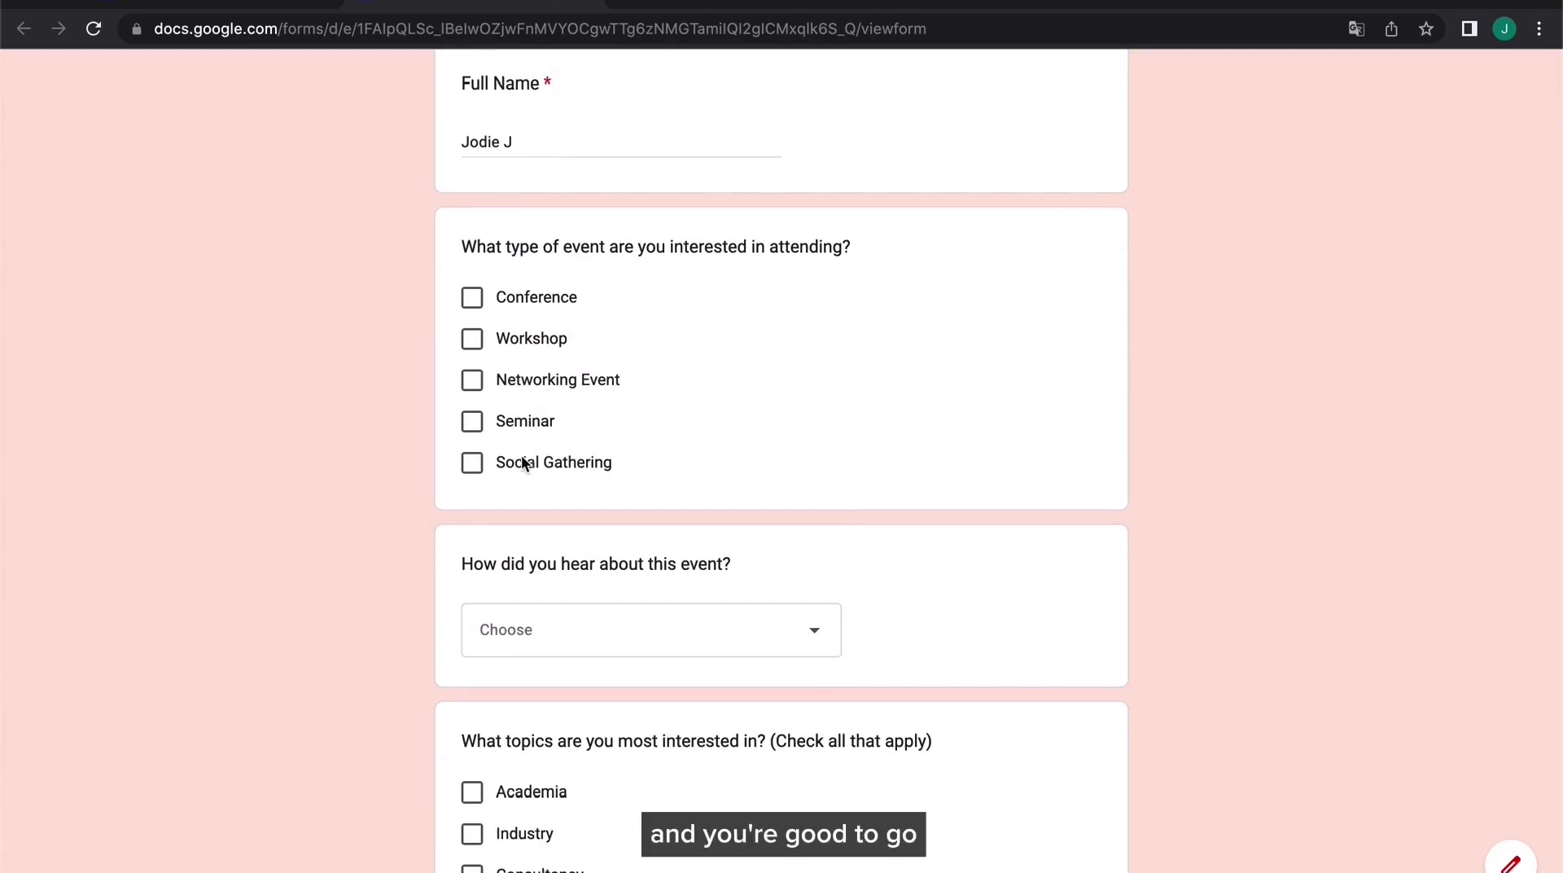
pyautogui.click(525, 463)
pyautogui.scroll(-1, 443, 565)
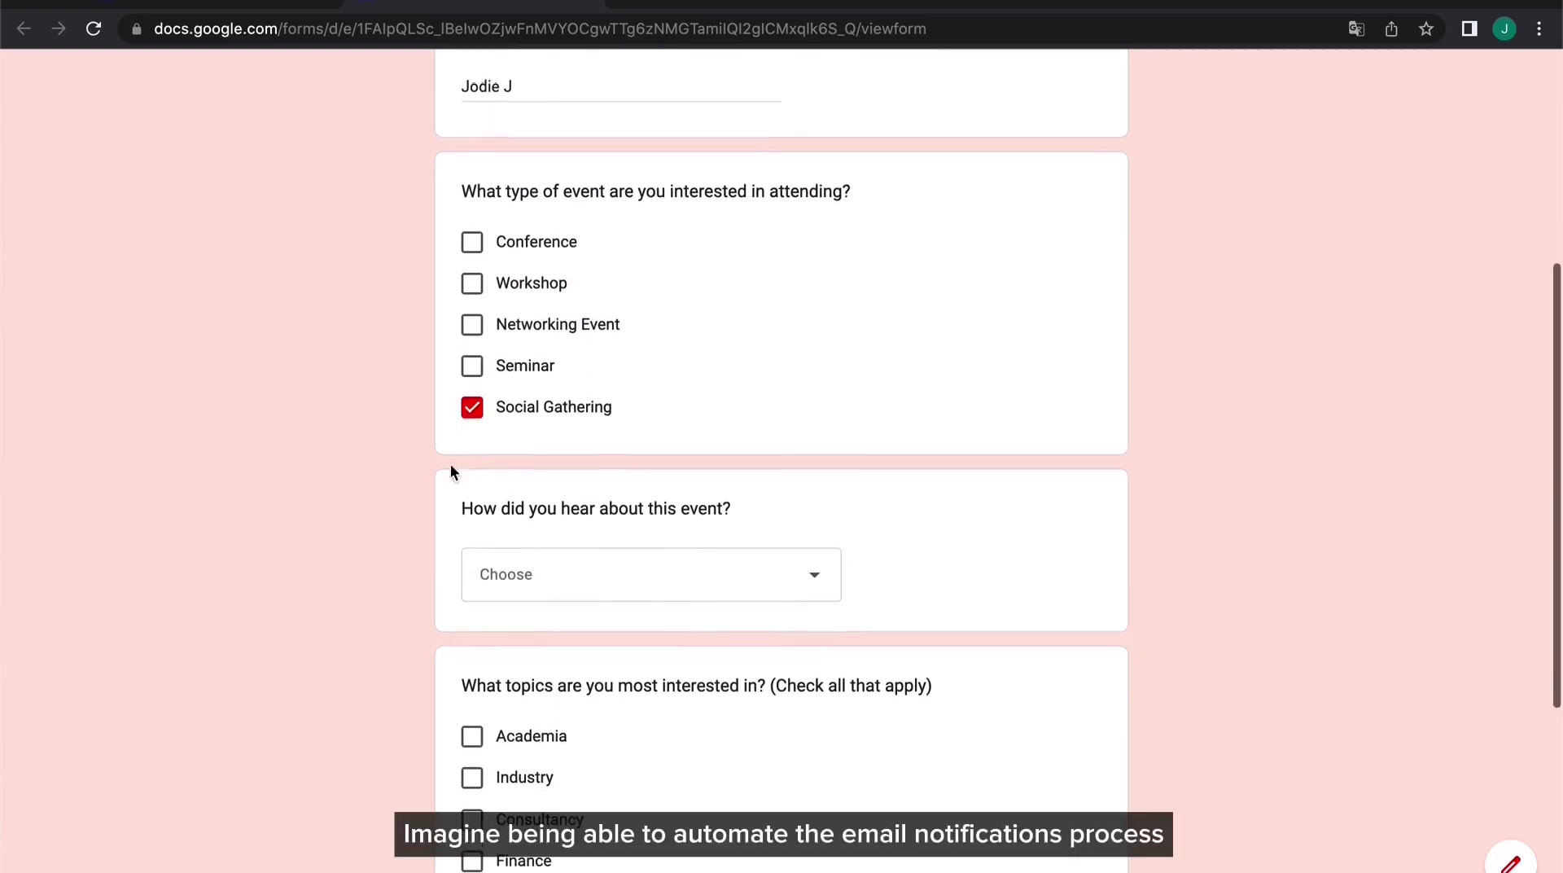
pyautogui.click(472, 284)
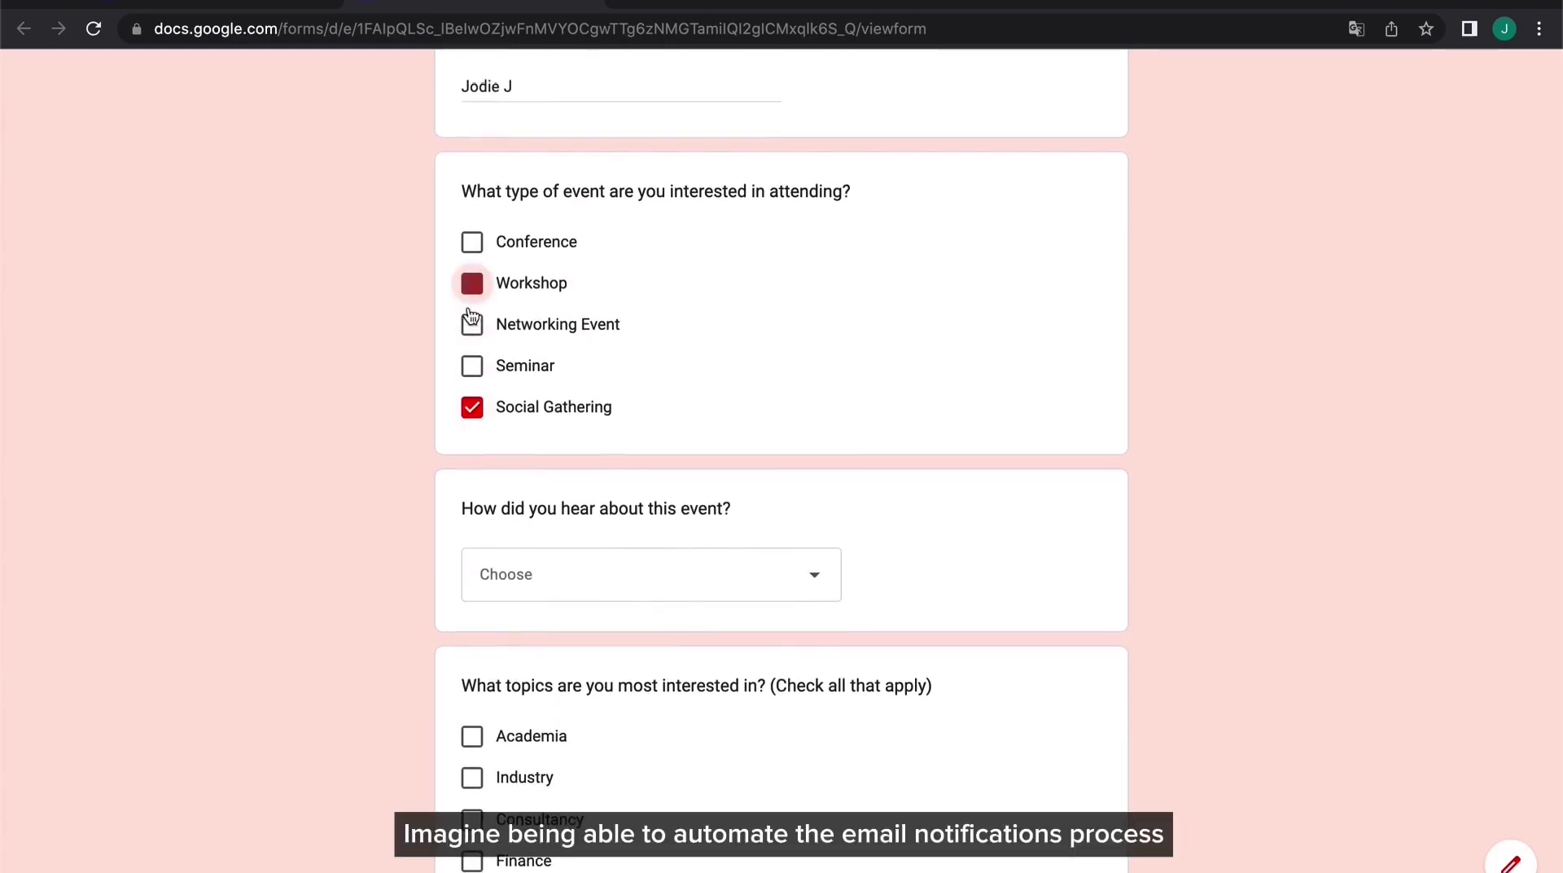
pyautogui.scroll(-3, 451, 518)
# Answer Website/Blog, tick Consultancy and Academia, enter the faculty e-mail, and submit
pyautogui.click(534, 410)
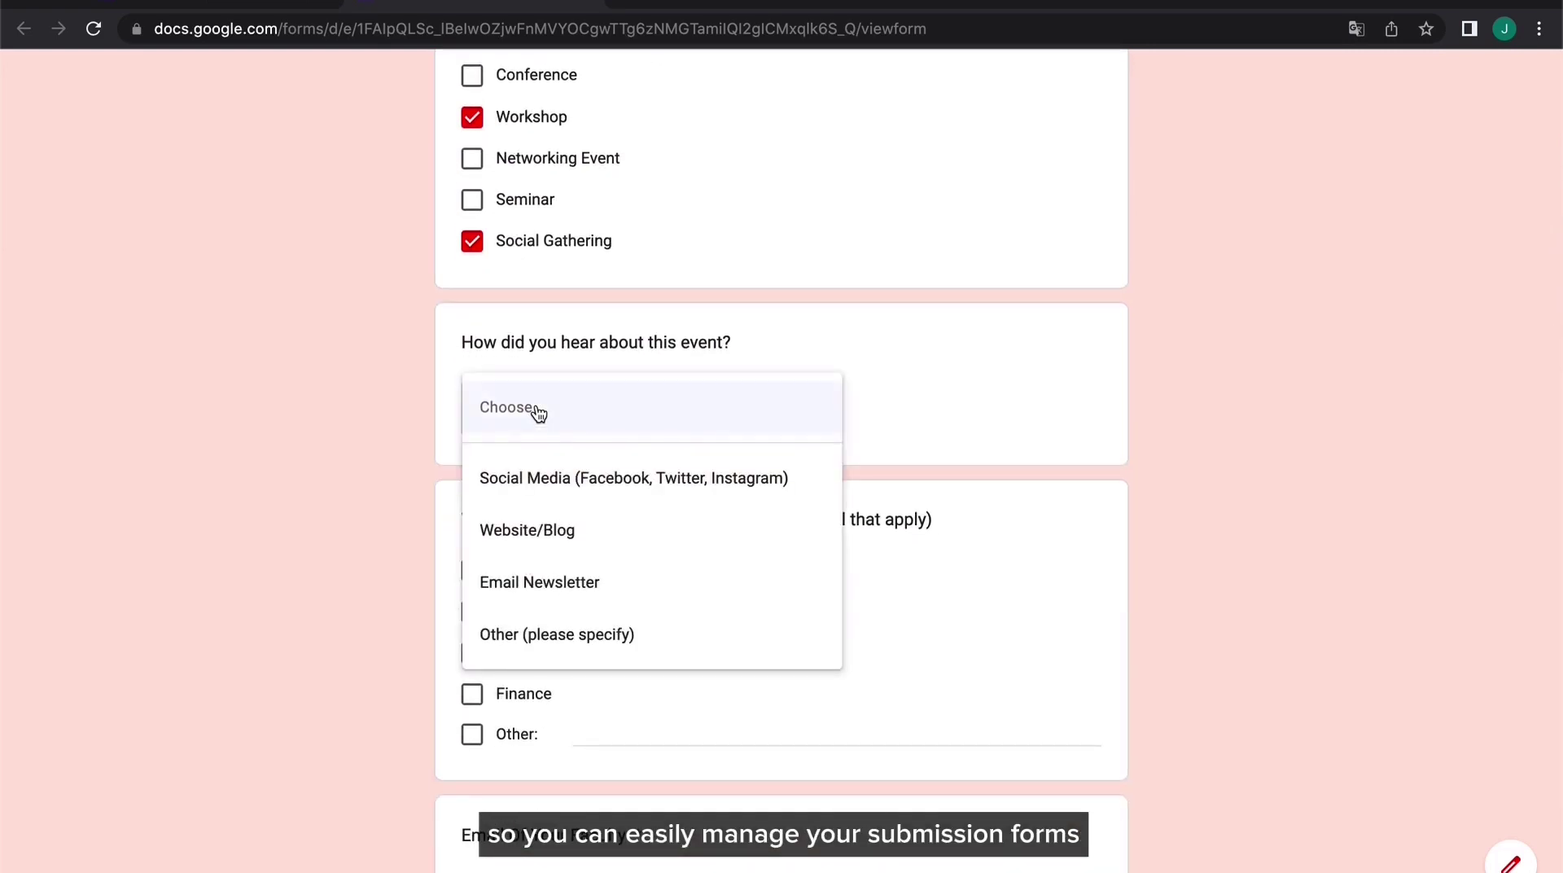
pyautogui.click(554, 530)
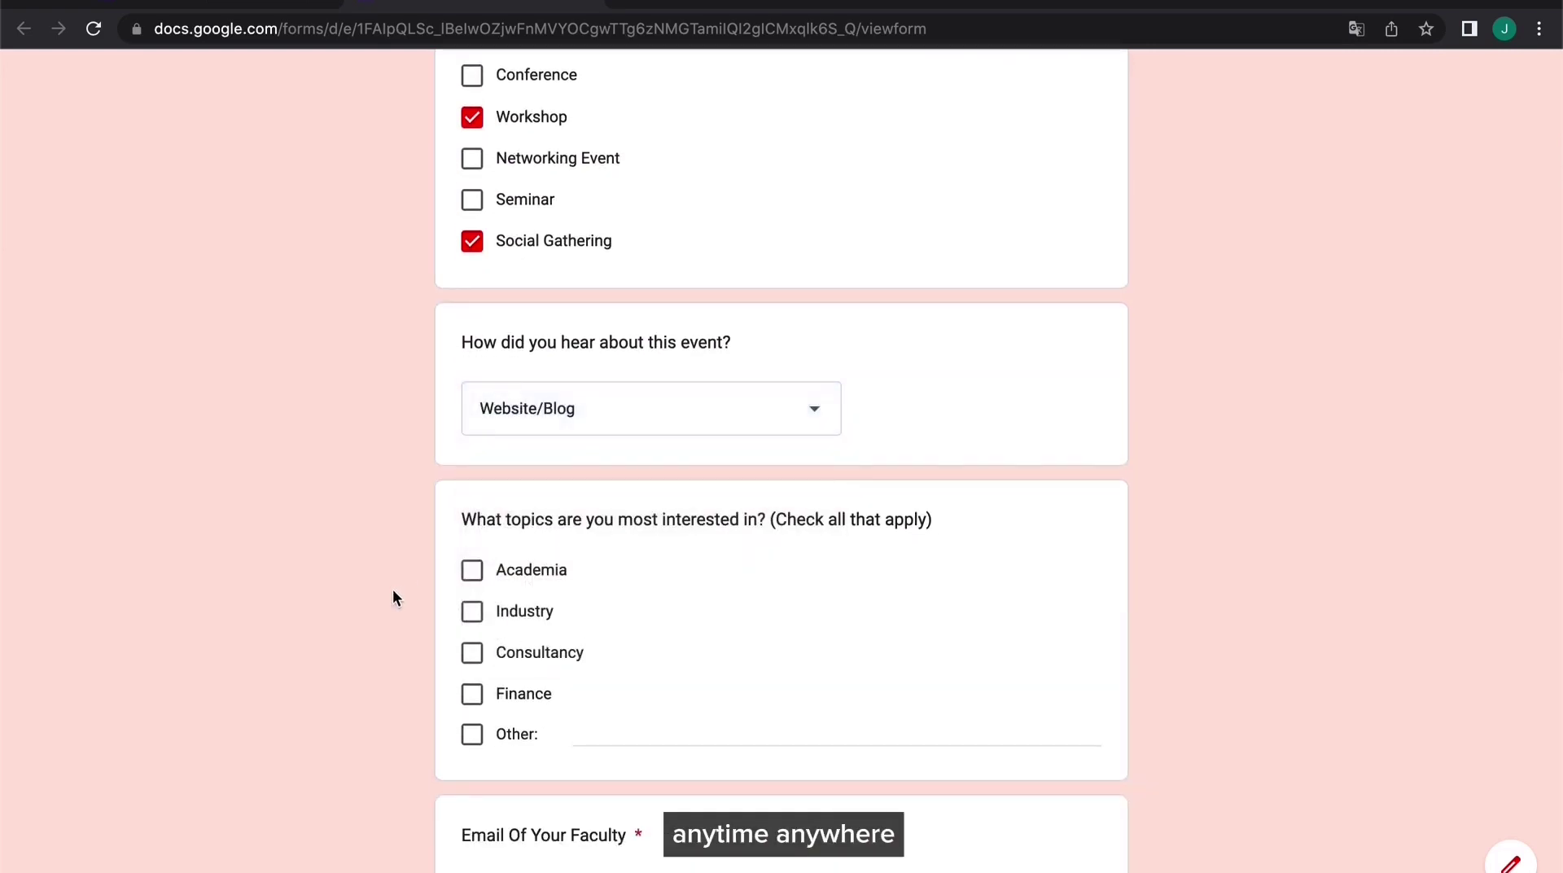
pyautogui.scroll(-3, 393, 598)
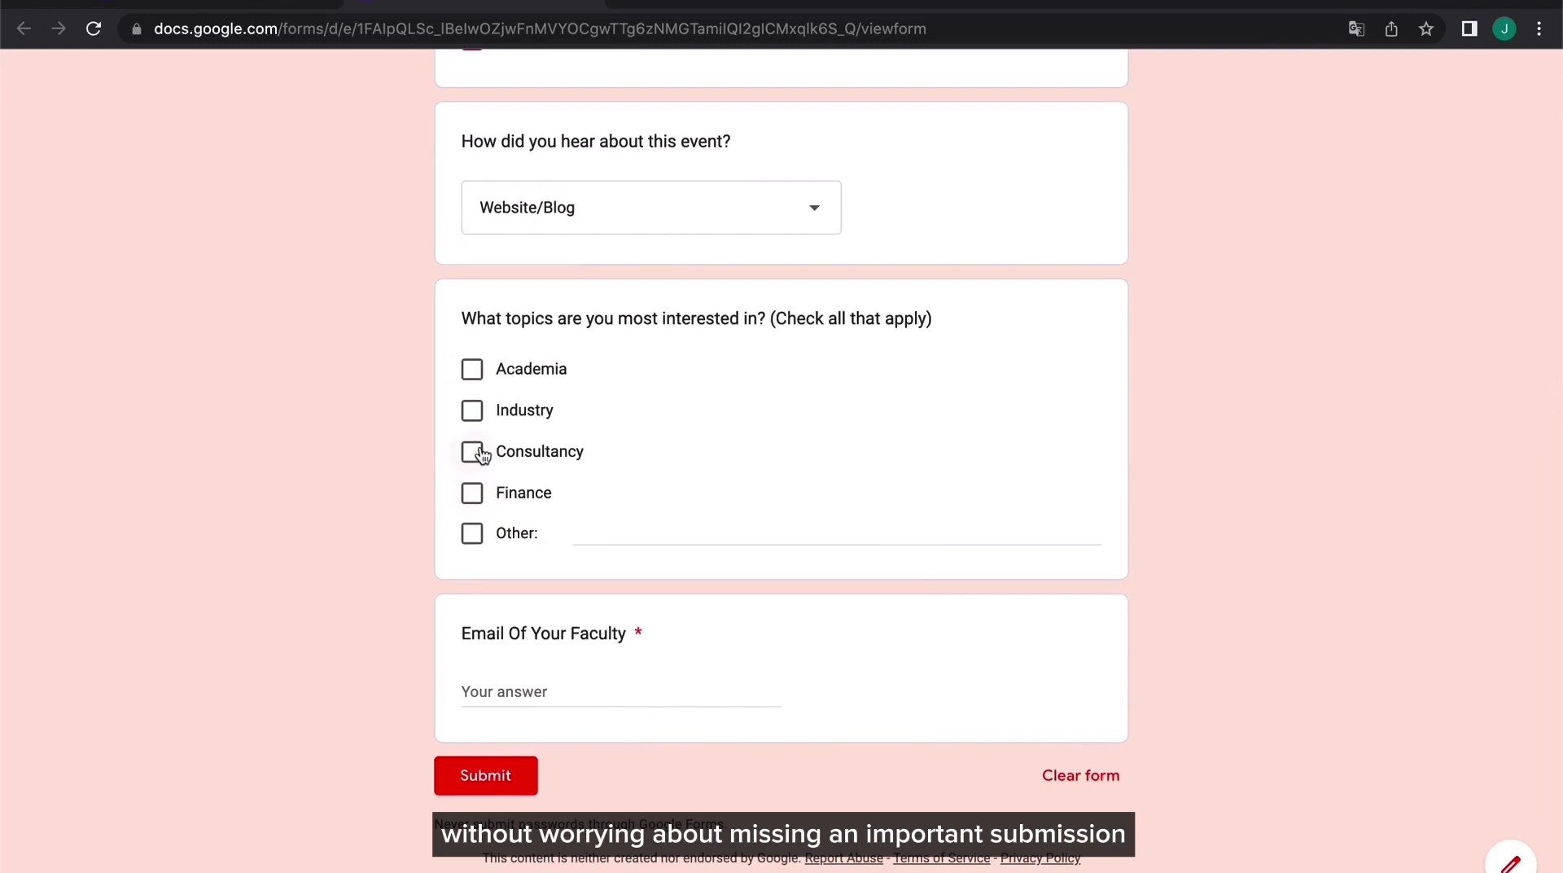
pyautogui.click(478, 453)
pyautogui.click(473, 367)
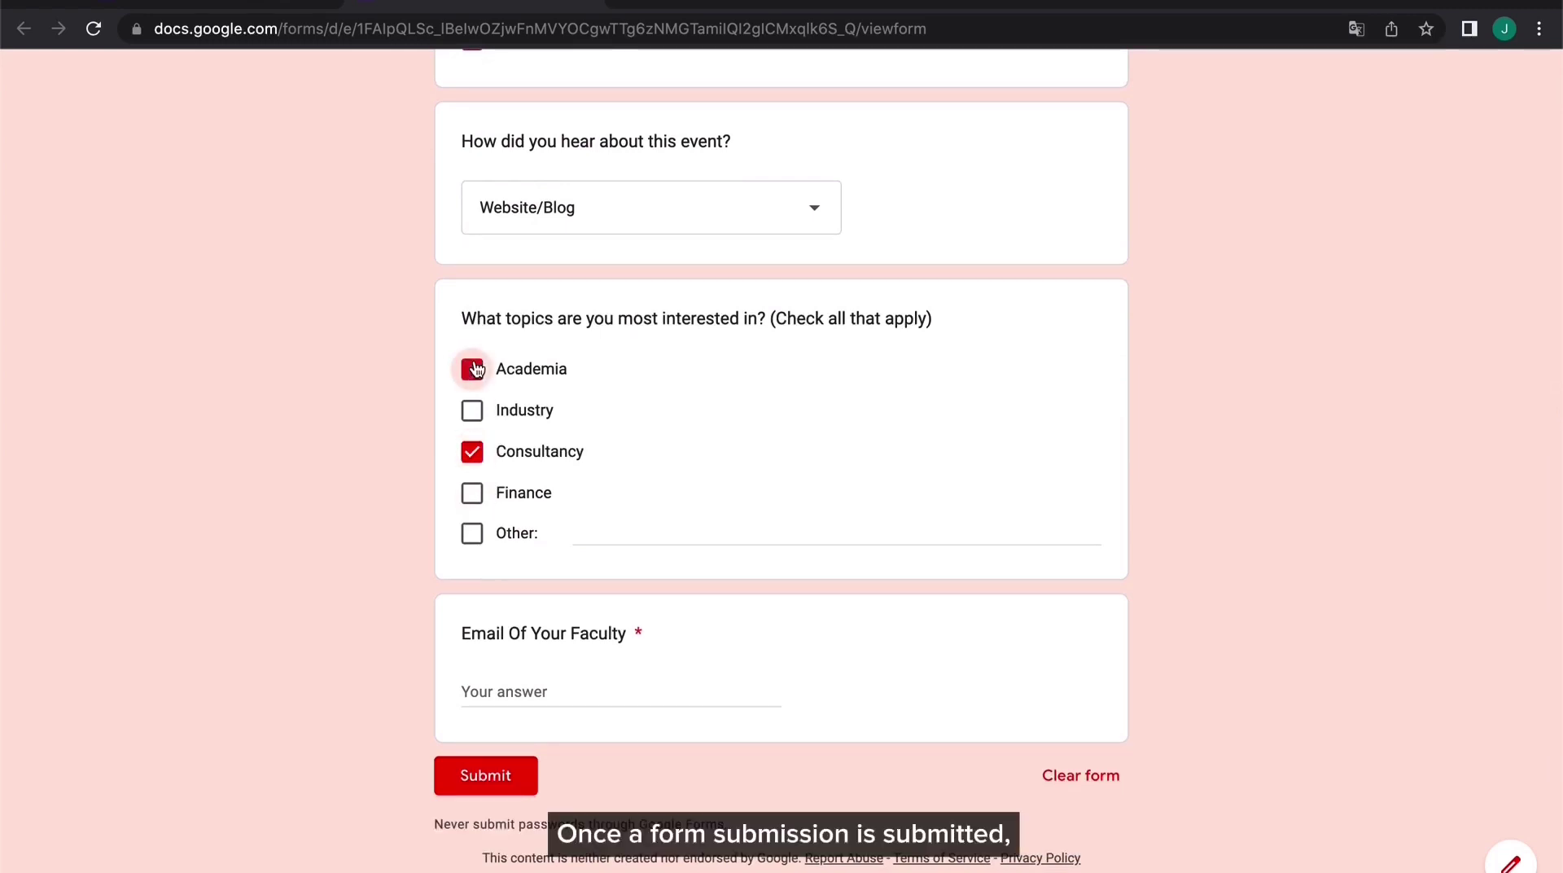
pyautogui.click(584, 694)
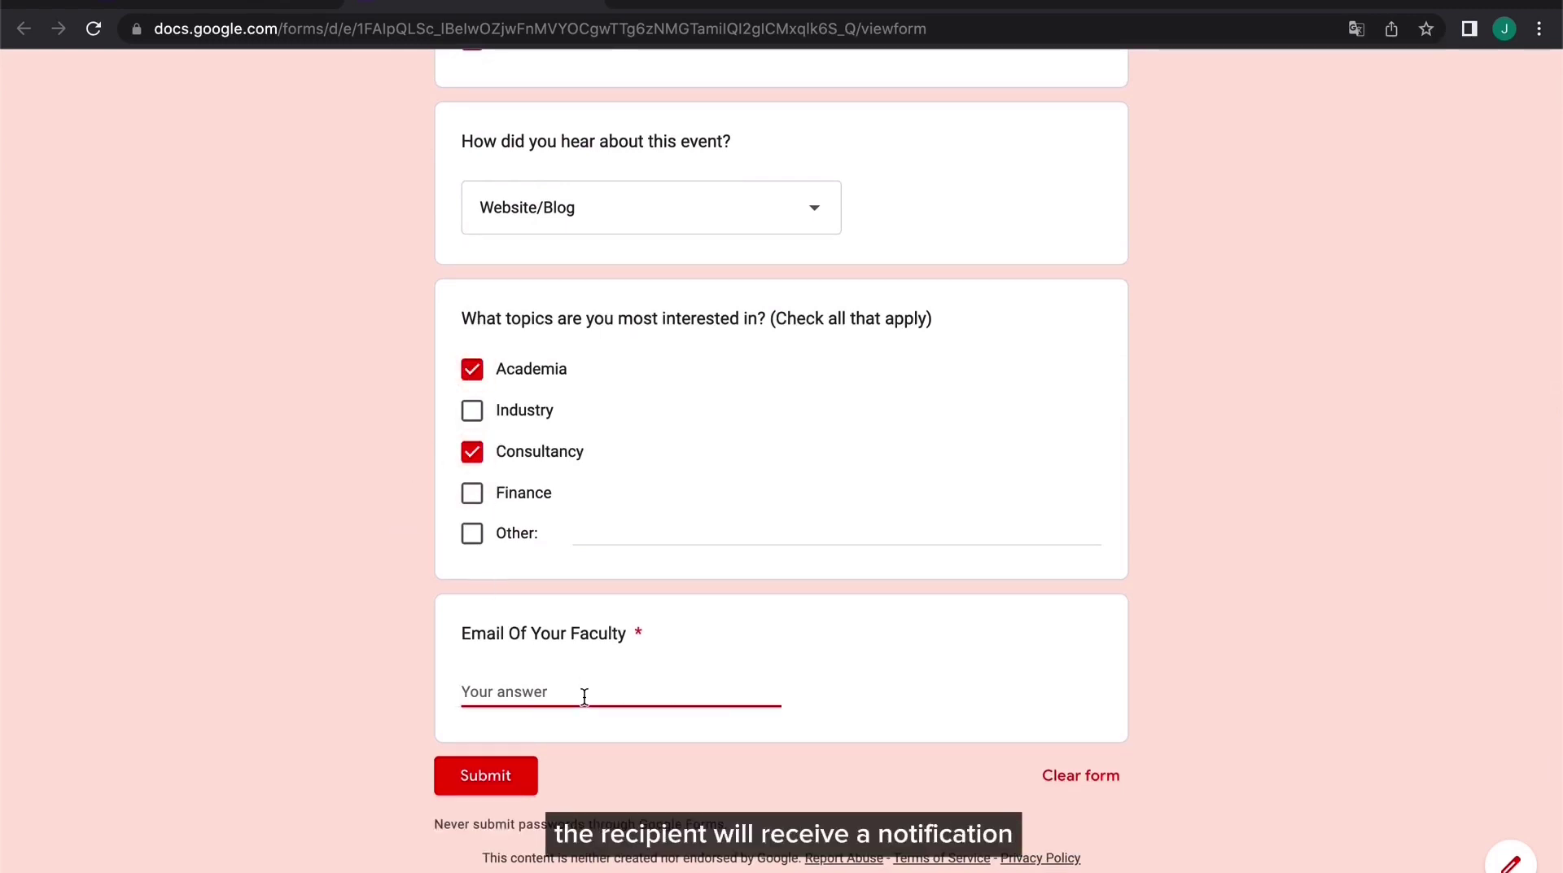
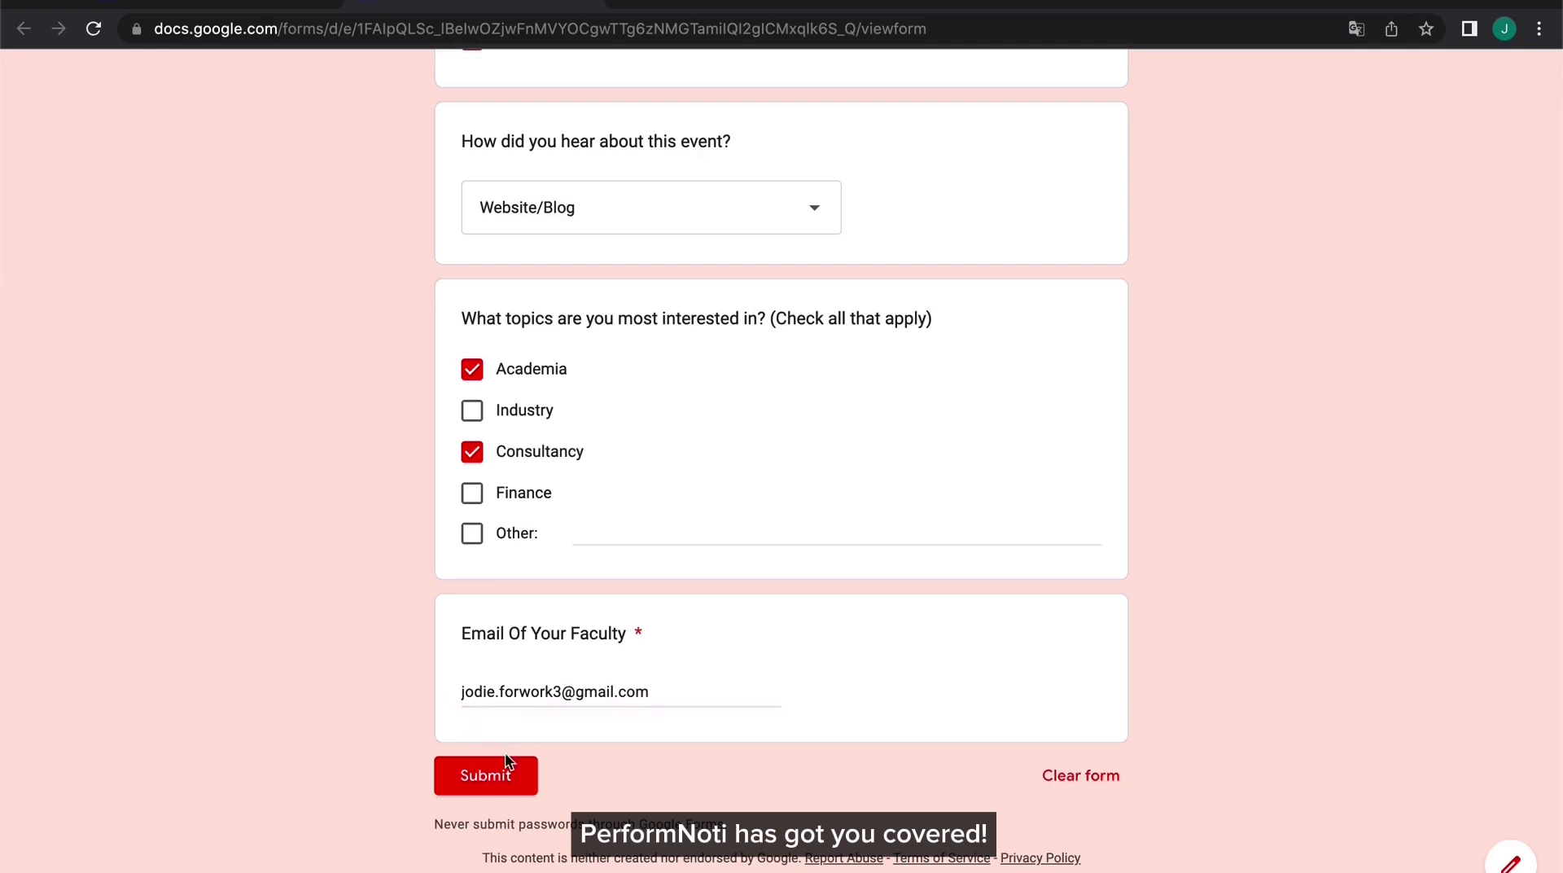
pyautogui.click(515, 775)
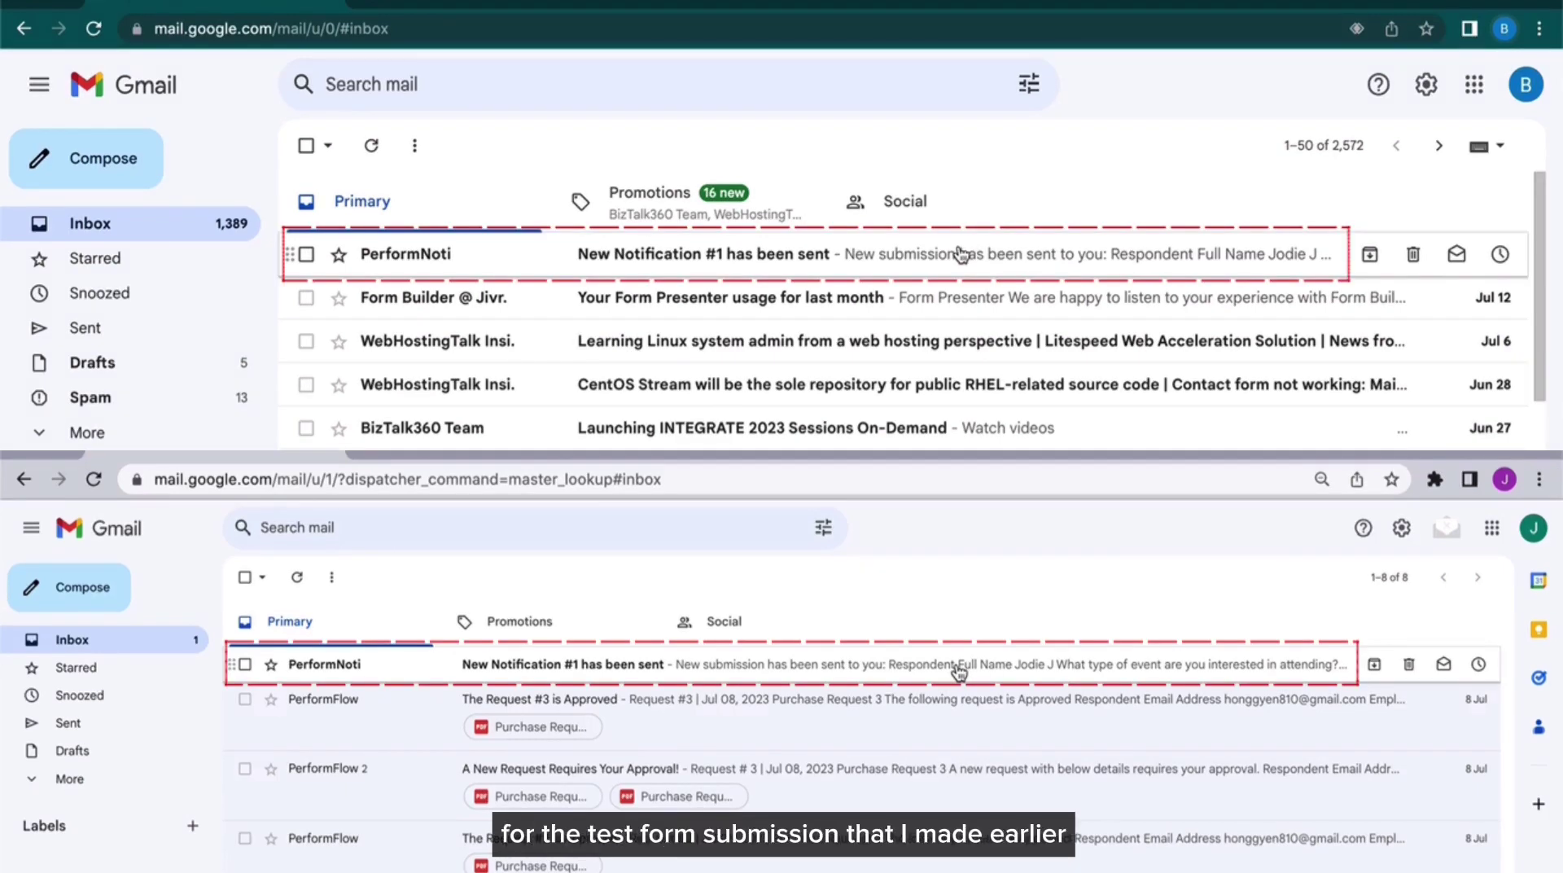
# Open PerformNoti's 'New Notification #1 has been sent' email in the Gmail inbox
pyautogui.click(959, 670)
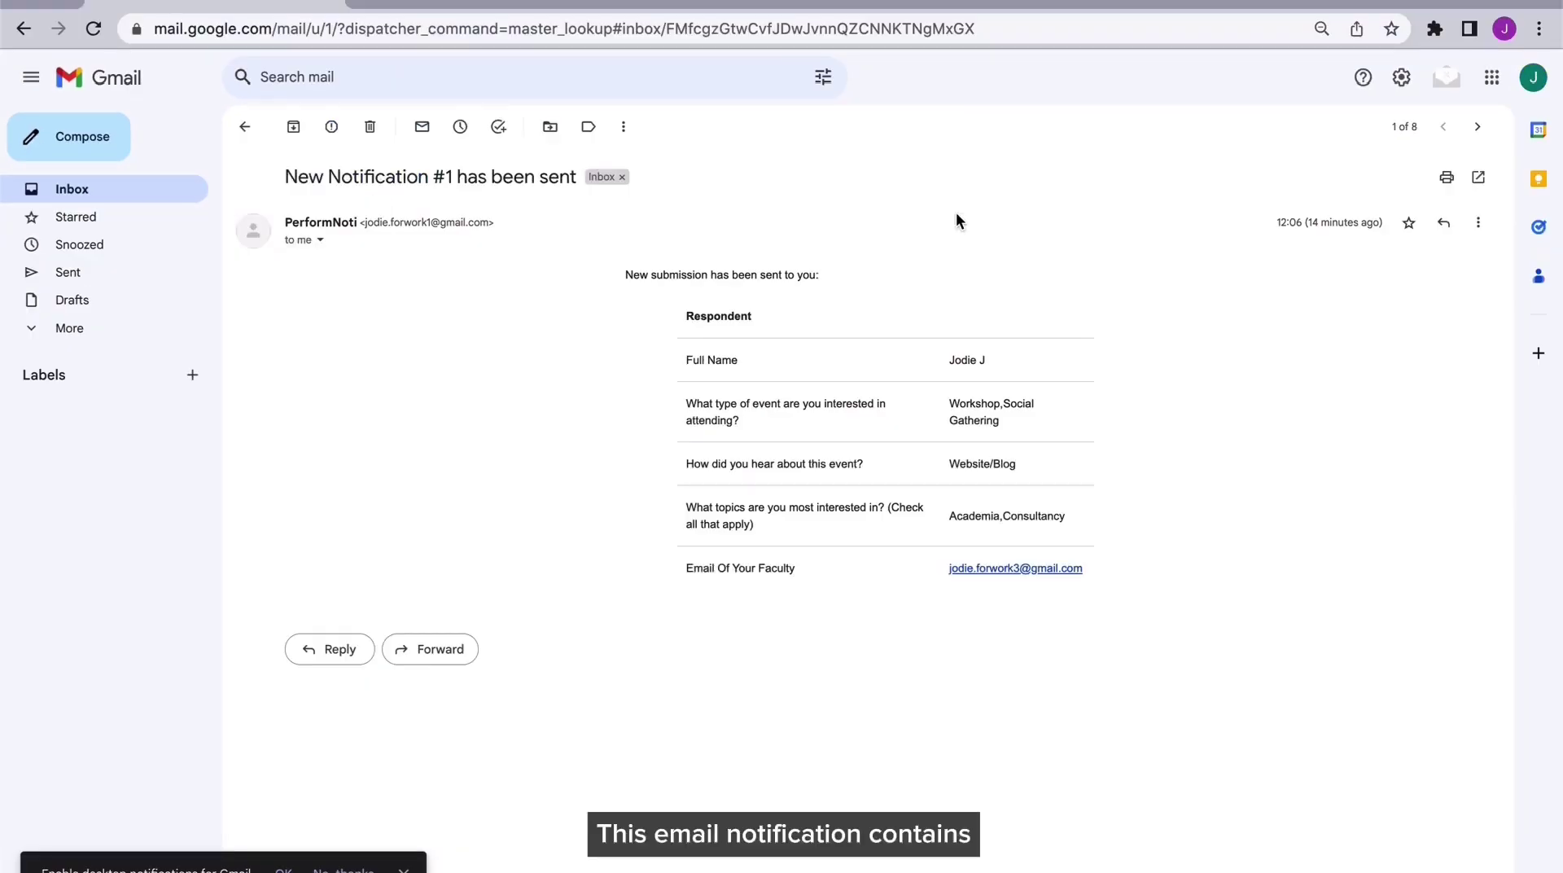